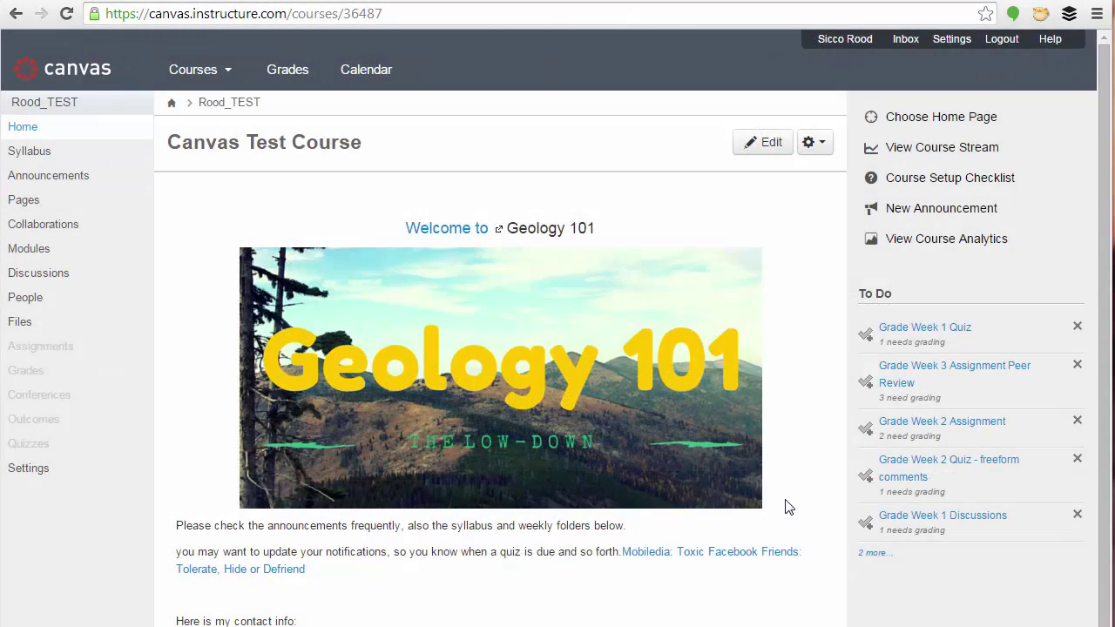
Leave the Geology 101 banner on the Canvas front page and go to Canva's new-design page
{"action": "mouse_move", "coordinate": [1010, 528]}
{"action": "mouse_move", "coordinate": [593, 418]}
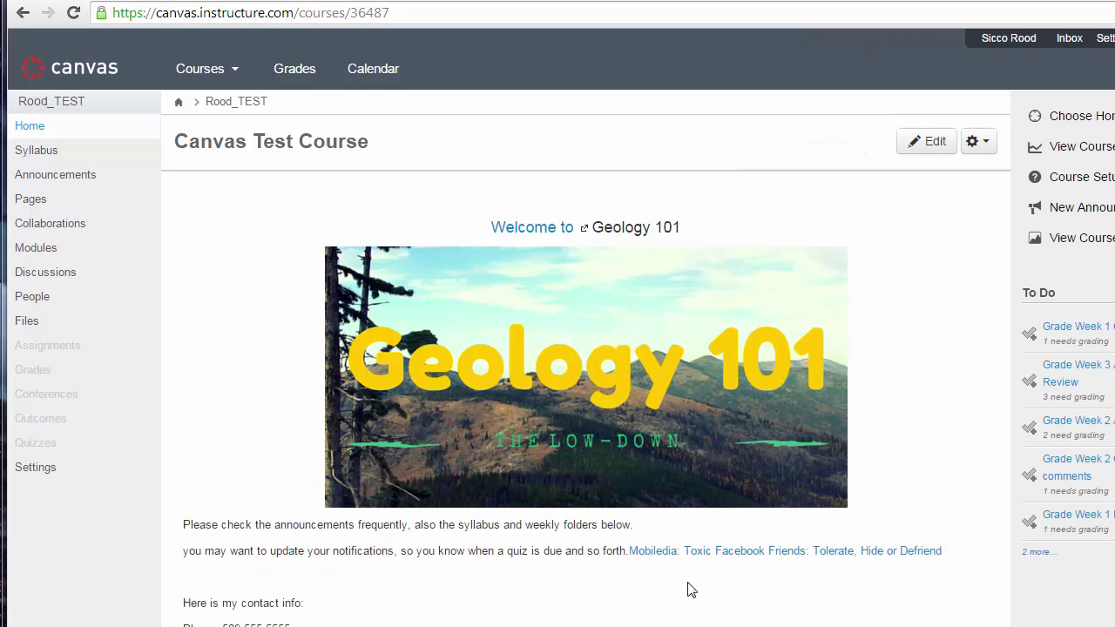
{"action": "mouse_move", "coordinate": [731, 323]}
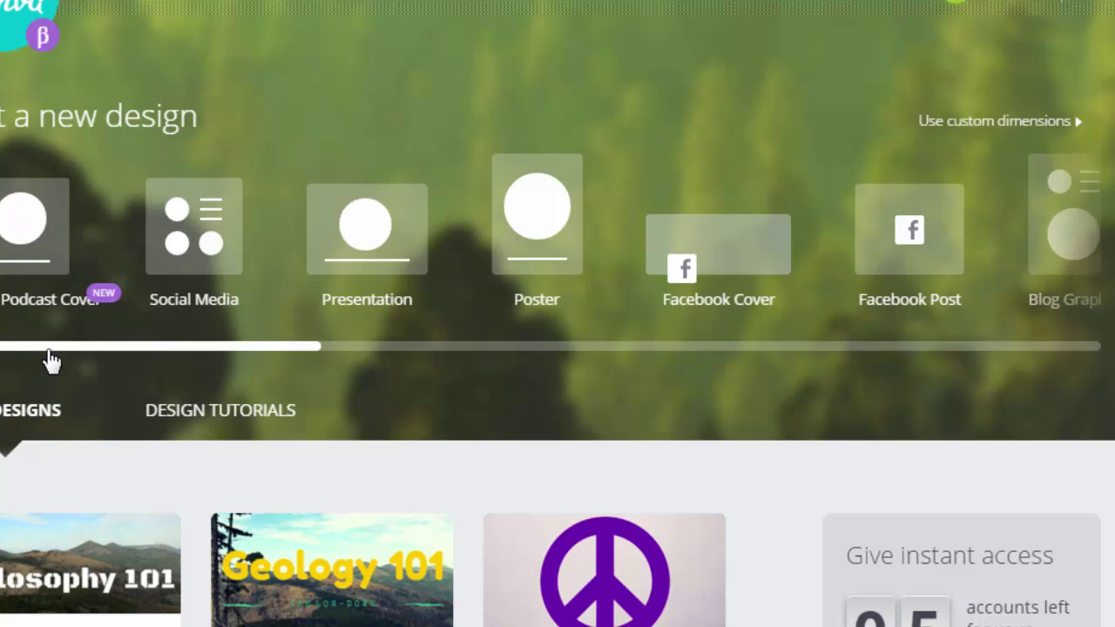
Scroll the design-type carousel right to reveal Kindle Cover, Photo Collage, Facebook Ad and custom dimensions
{"action": "left_click_drag", "start_coordinate": [172, 363], "coordinate": [700, 375]}
{"action": "left_click_drag", "start_coordinate": [574, 362], "coordinate": [858, 326]}
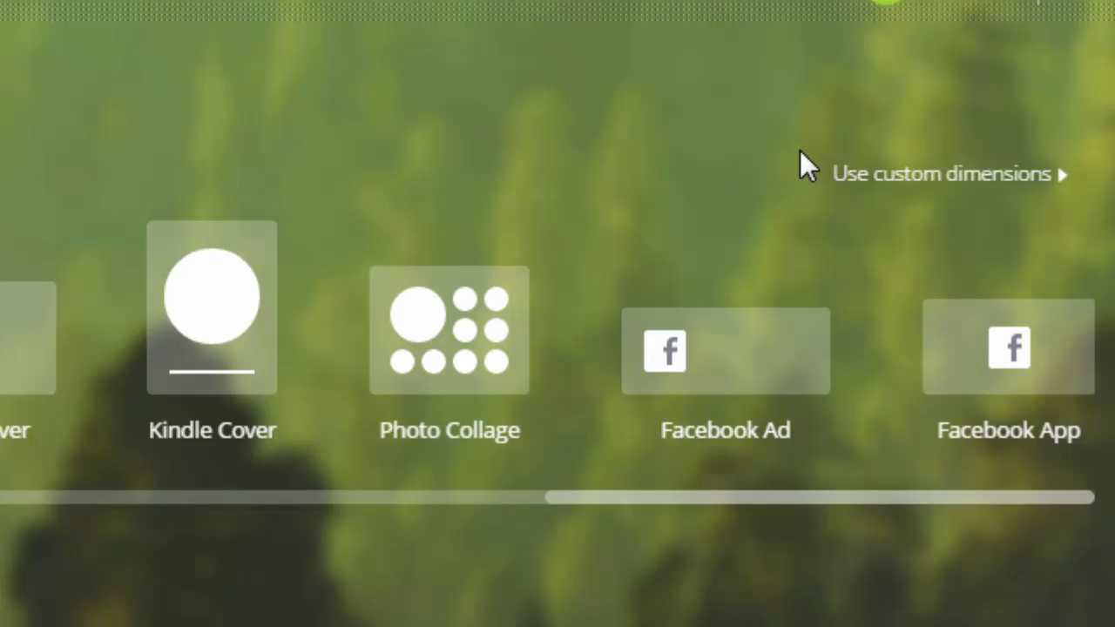
Enter custom dimensions of 600 width by 250 height, keeping the units in px
{"action": "left_click", "coordinate": [945, 185]}
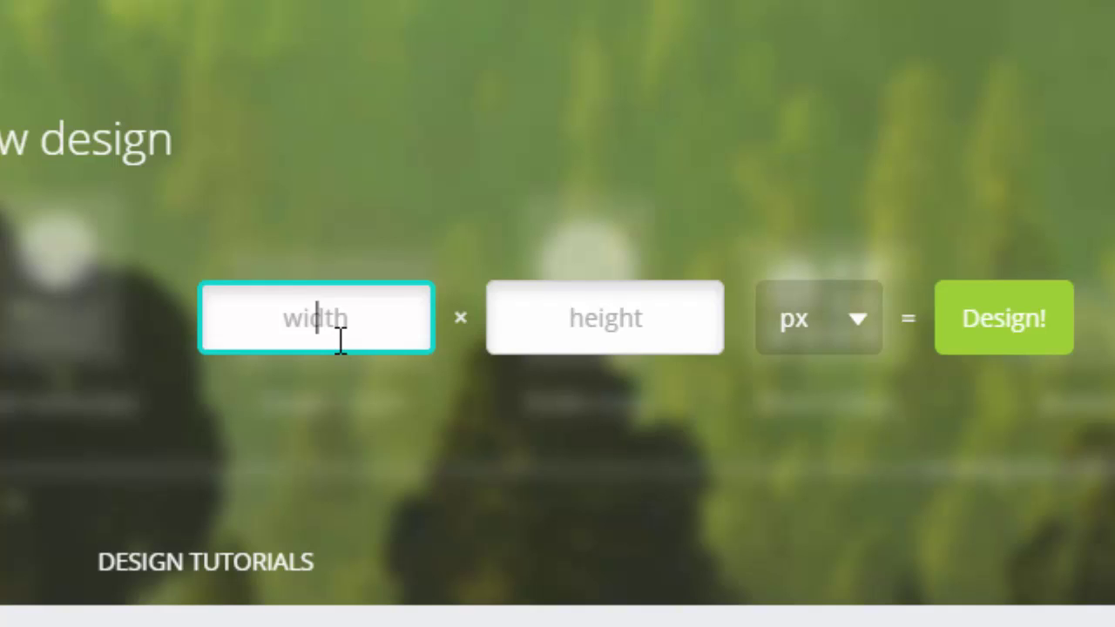
{"action": "type", "text": "600"}
{"action": "key", "text": "Tab"}
{"action": "type", "text": "250"}
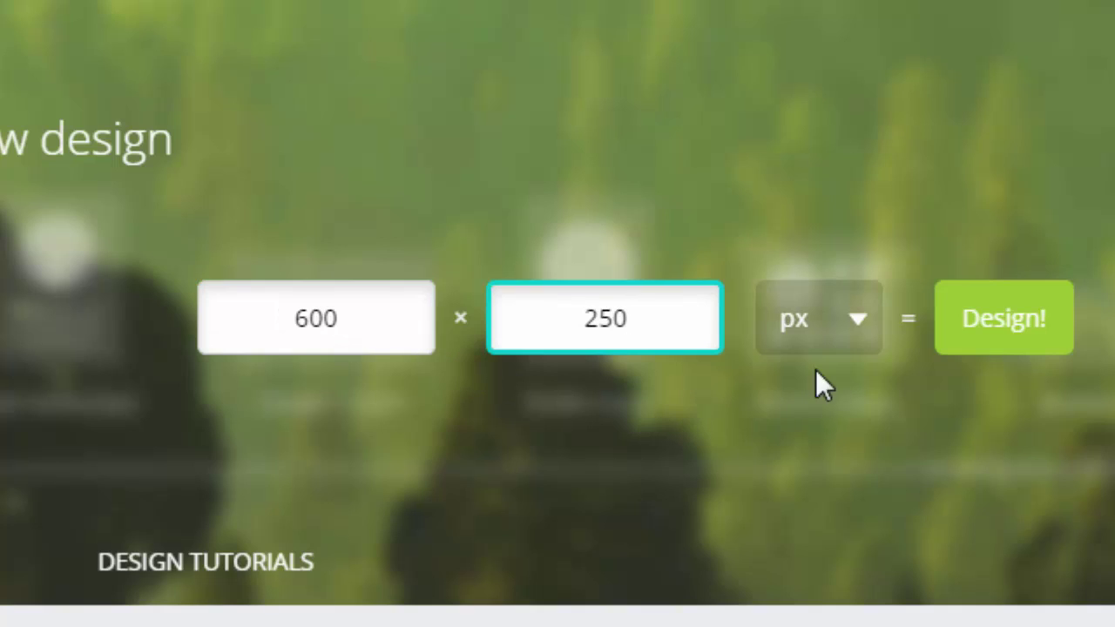
{"action": "left_click", "coordinate": [869, 319]}
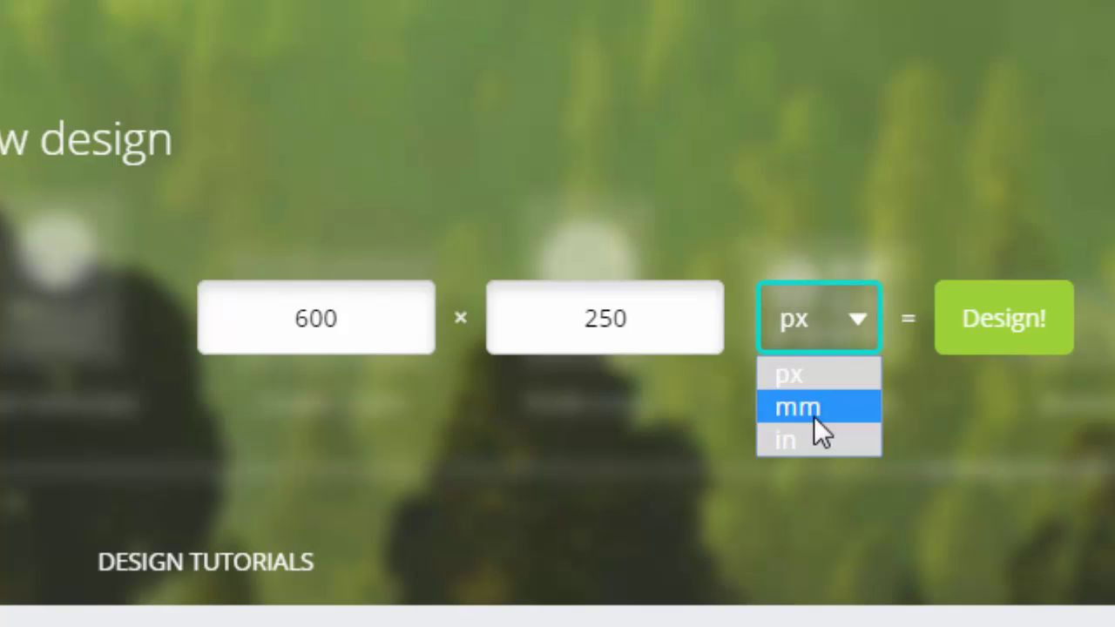
{"action": "left_click", "coordinate": [987, 180]}
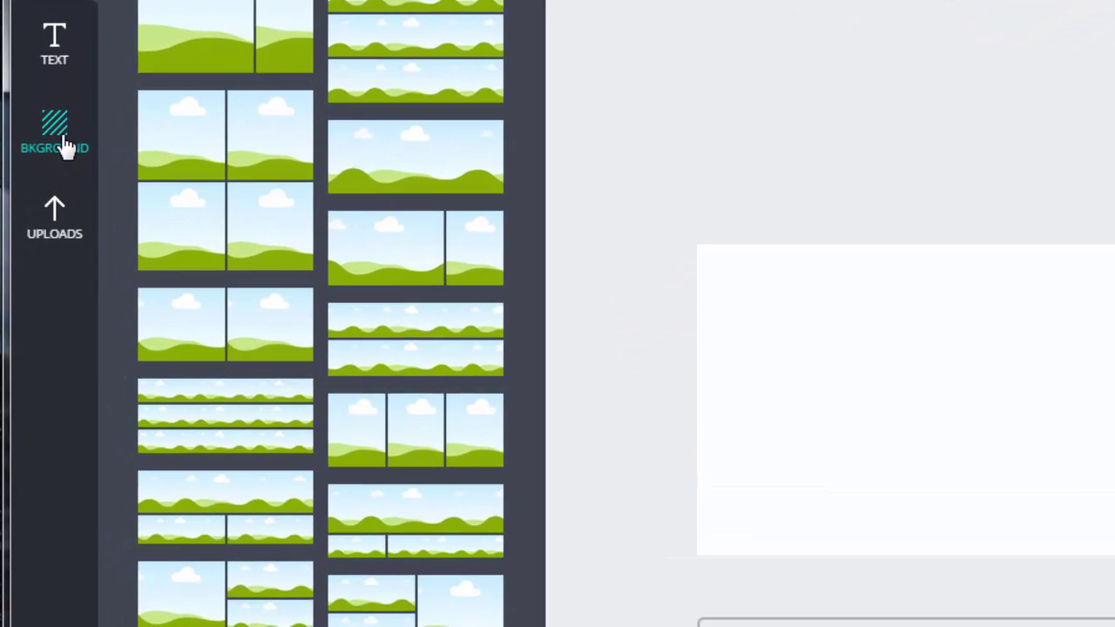
Browse the background library's free patterns, solid colours and photo textures for the blank design
{"action": "left_click", "coordinate": [57, 175]}
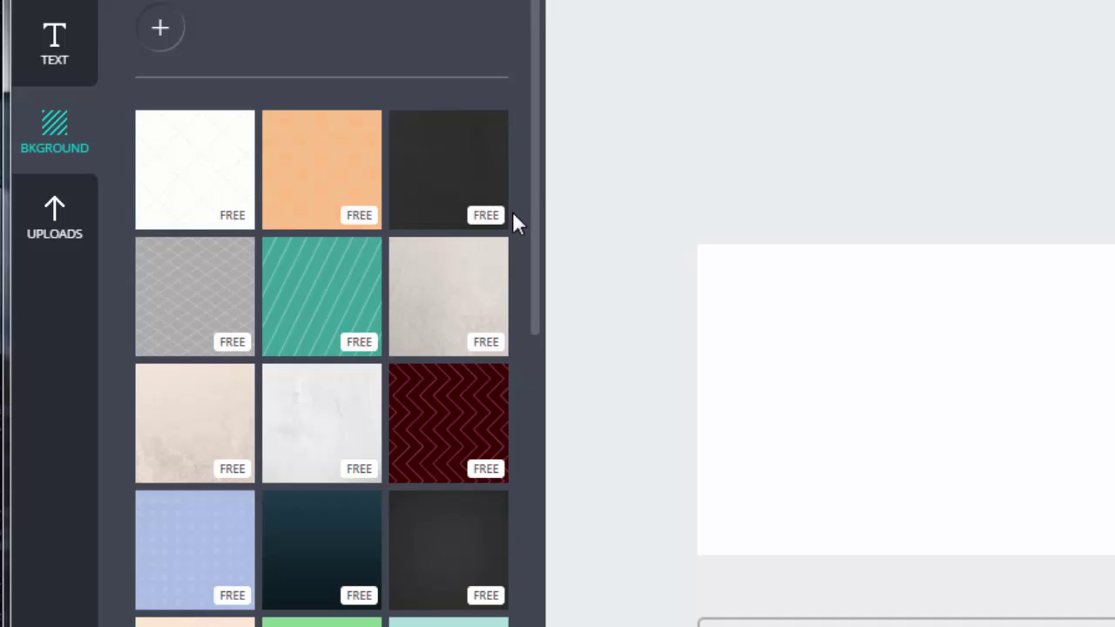
{"action": "scroll", "coordinate": [535, 249], "scroll_direction": "down", "scroll_amount": 5}
{"action": "scroll", "coordinate": [450, 427], "scroll_direction": "down", "scroll_amount": 2}
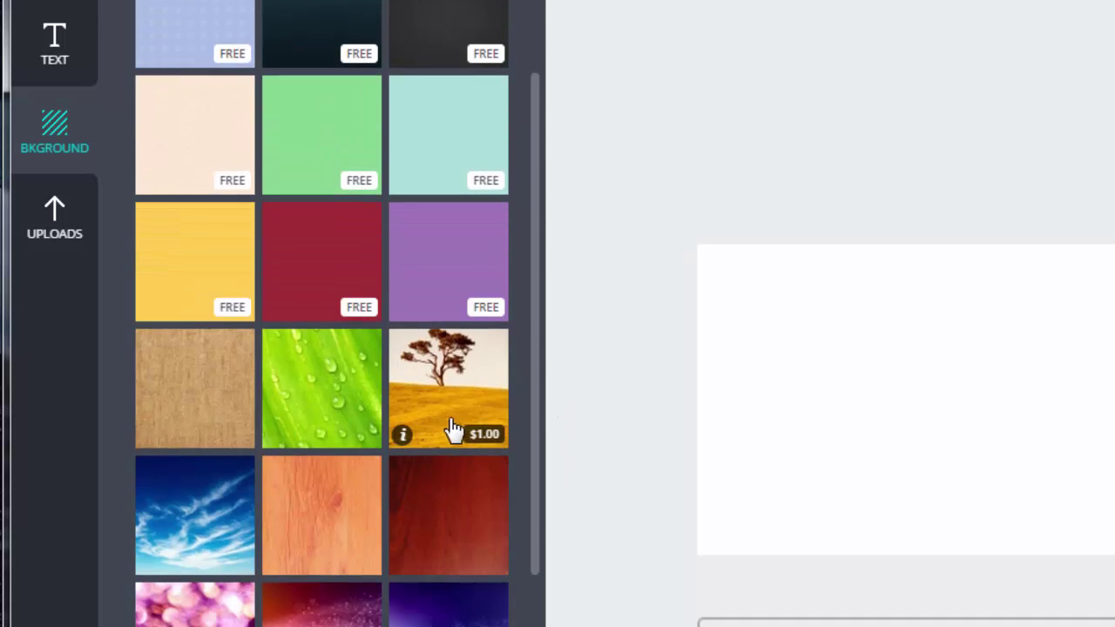
{"action": "mouse_move", "coordinate": [444, 428]}
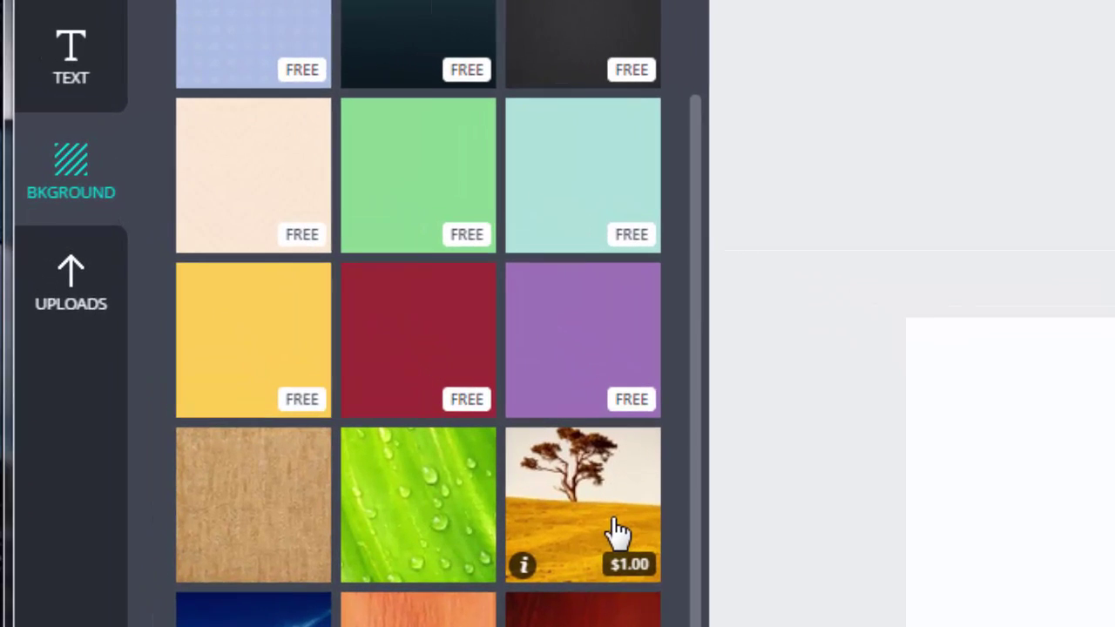
{"action": "left_click_drag", "start_coordinate": [735, 366], "coordinate": [723, 482]}
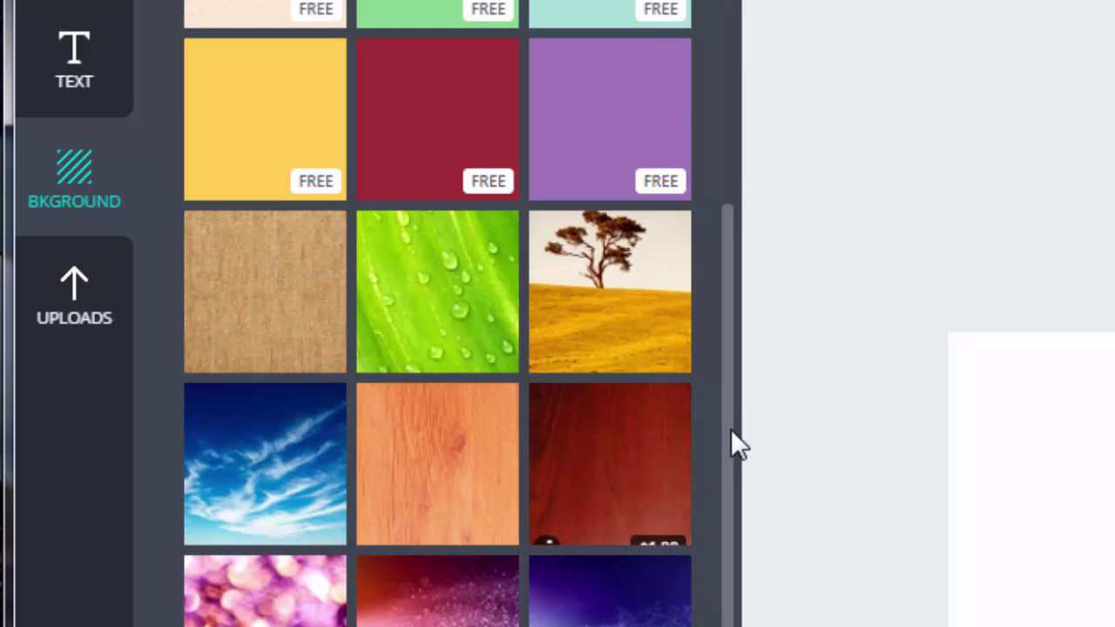
{"action": "left_click_drag", "start_coordinate": [732, 431], "coordinate": [721, 165]}
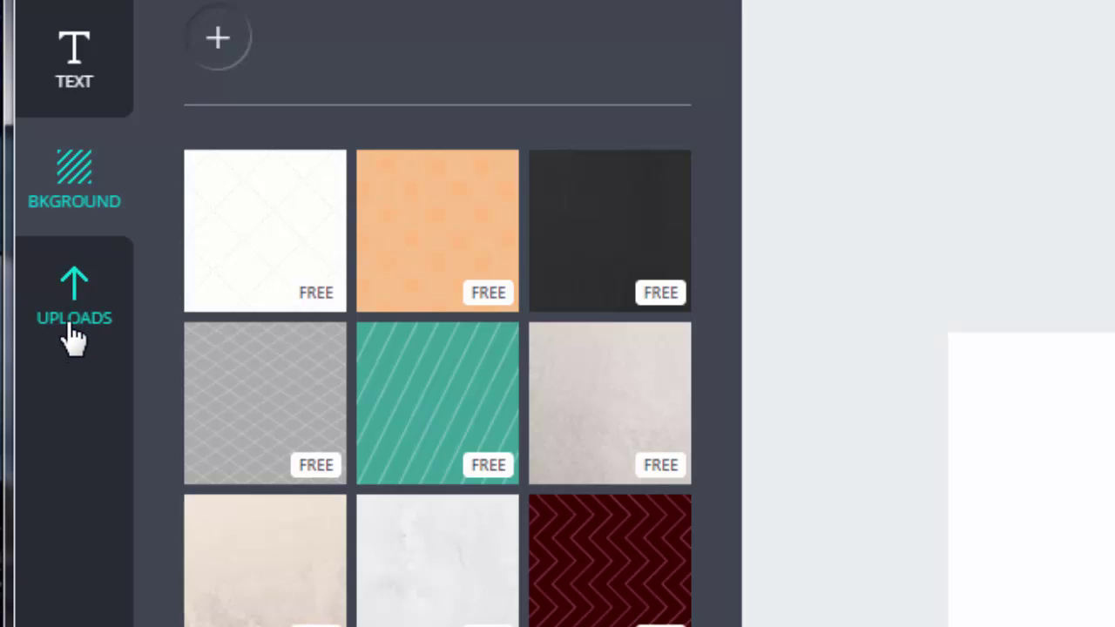
Upload the camper photo from the desktop into the Uploads panel
{"action": "left_click", "coordinate": [74, 338]}
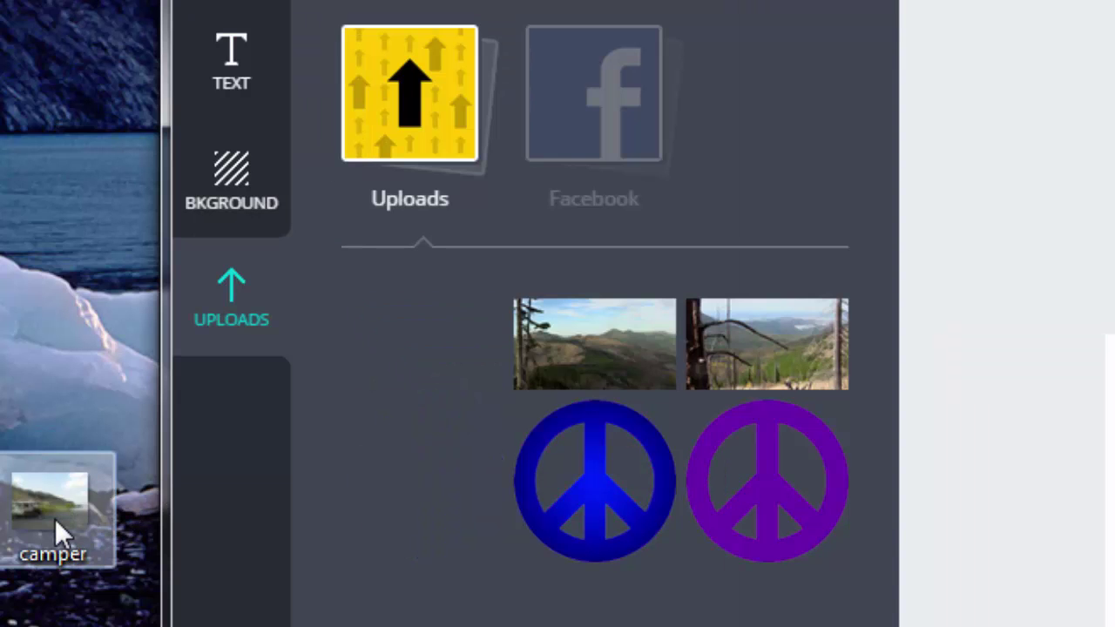
{"action": "left_click_drag", "start_coordinate": [55, 518], "coordinate": [428, 373]}
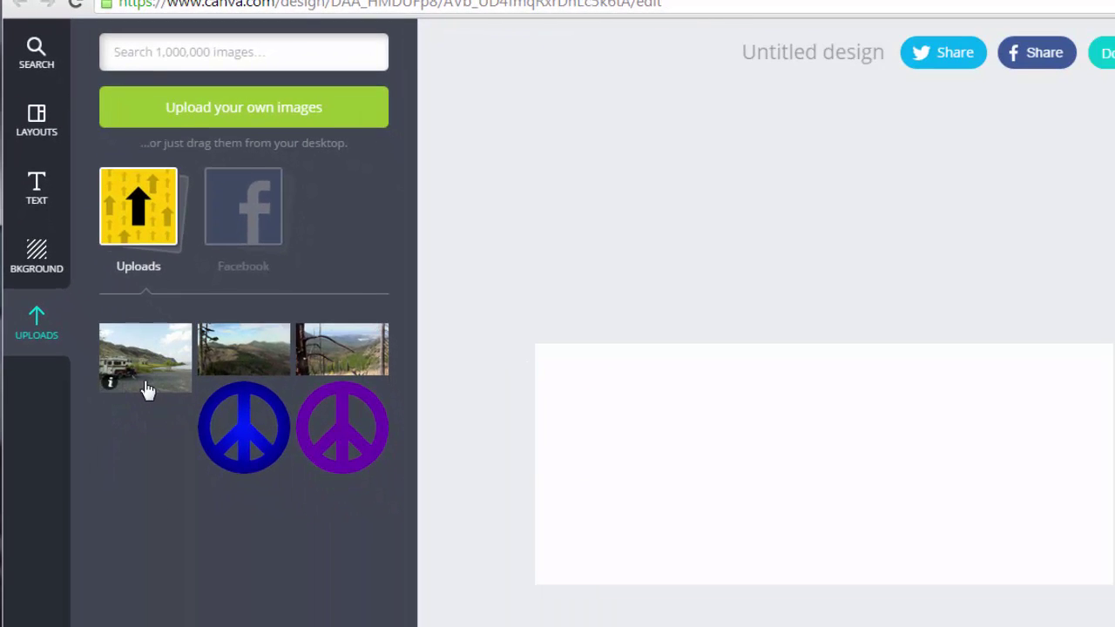
Add the camper photo and enlarge it past the page edges so mostly sky and hillside show
{"action": "left_click", "coordinate": [155, 370]}
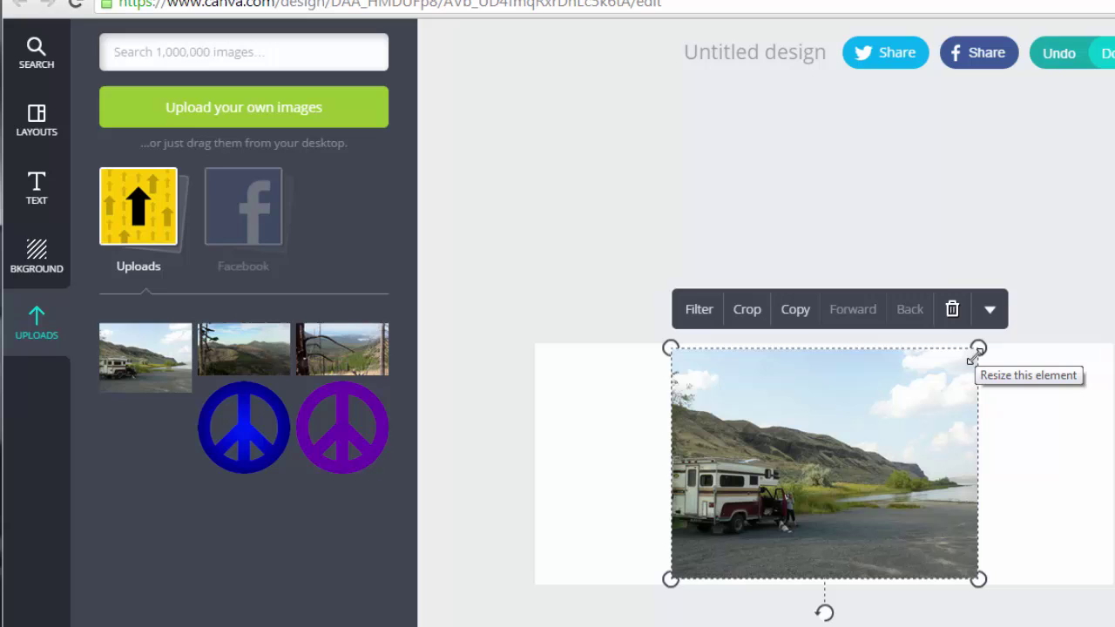
{"action": "left_click_drag", "start_coordinate": [975, 350], "coordinate": [1081, 288]}
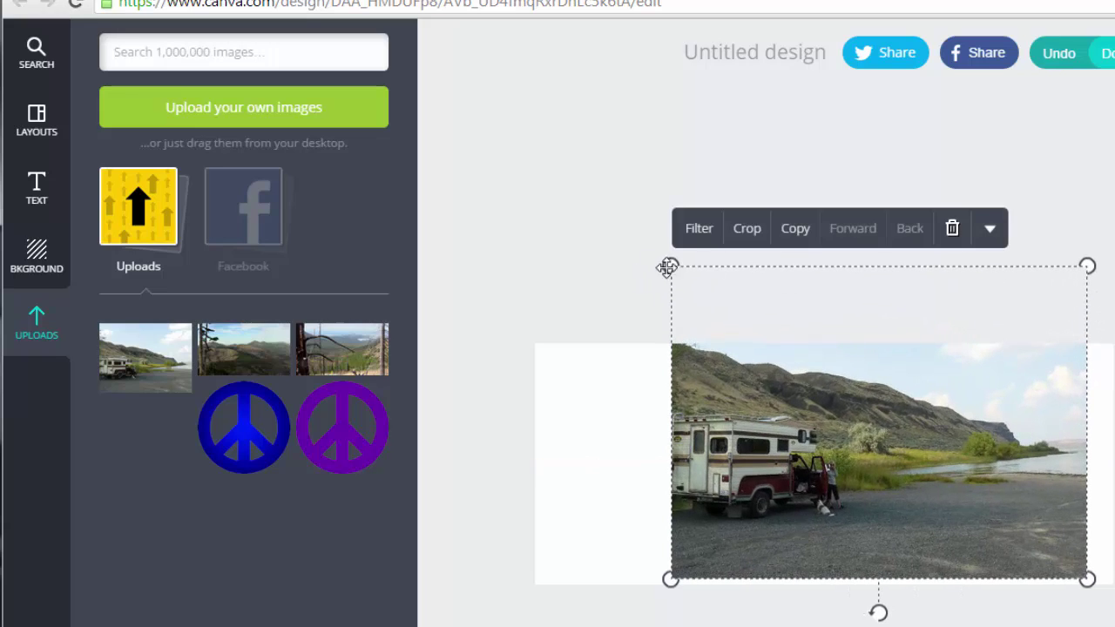
{"action": "left_click_drag", "start_coordinate": [672, 267], "coordinate": [523, 230]}
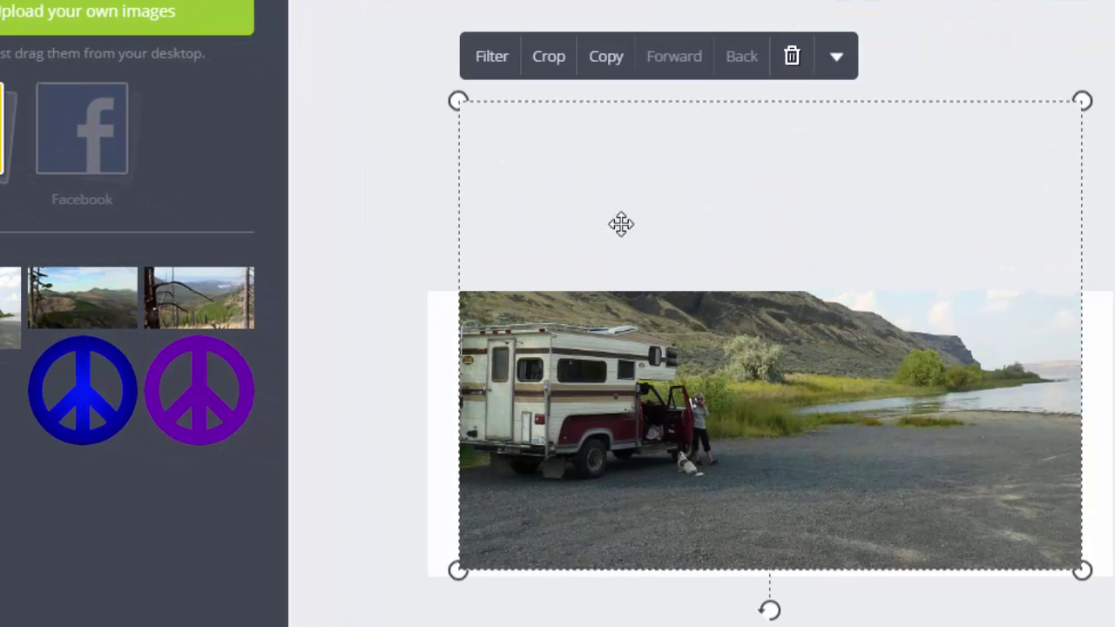
{"action": "left_click_drag", "start_coordinate": [695, 287], "coordinate": [714, 336]}
{"action": "left_click_drag", "start_coordinate": [643, 284], "coordinate": [613, 347]}
{"action": "left_click_drag", "start_coordinate": [1053, 214], "coordinate": [1101, 175]}
{"action": "left_click_drag", "start_coordinate": [959, 408], "coordinate": [936, 580]}
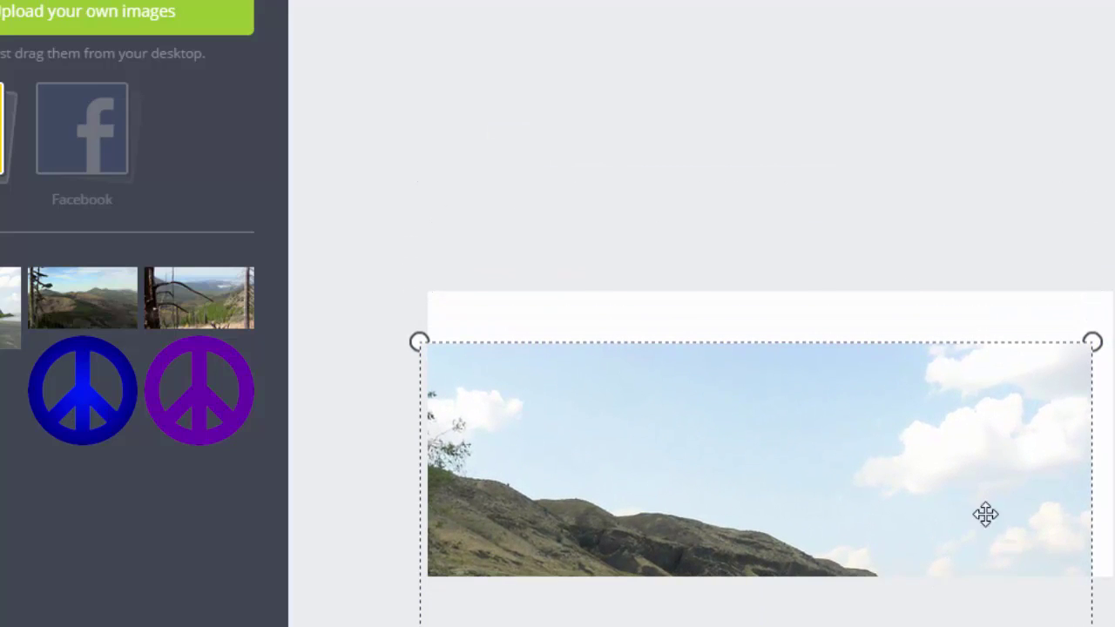
{"action": "left_click_drag", "start_coordinate": [1085, 349], "coordinate": [1106, 279]}
{"action": "left_click_drag", "start_coordinate": [1028, 428], "coordinate": [1057, 392]}
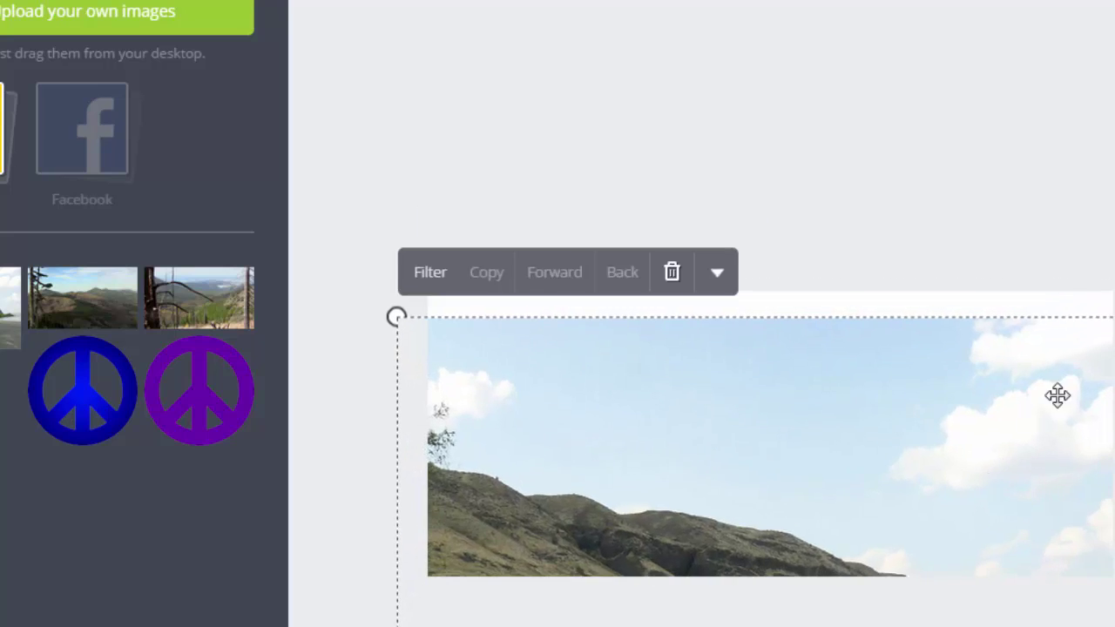
{"action": "left_click_drag", "start_coordinate": [1018, 432], "coordinate": [981, 410]}
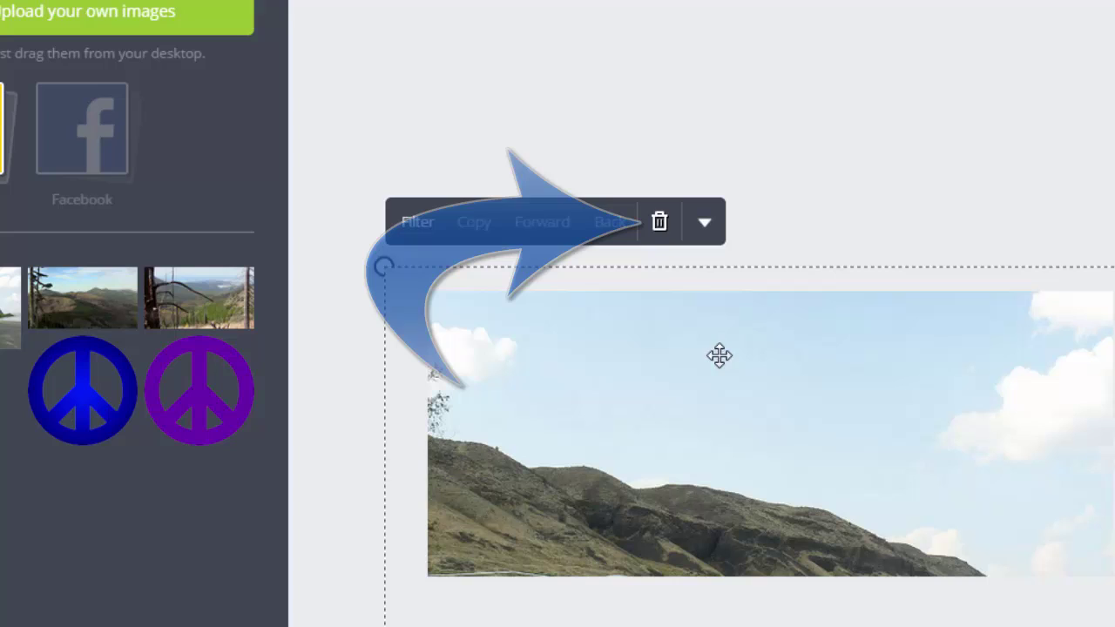
Replace the camper photo with the mountain photo, enlarged to cover the whole 600 × 250 banner
{"action": "left_click", "coordinate": [659, 223]}
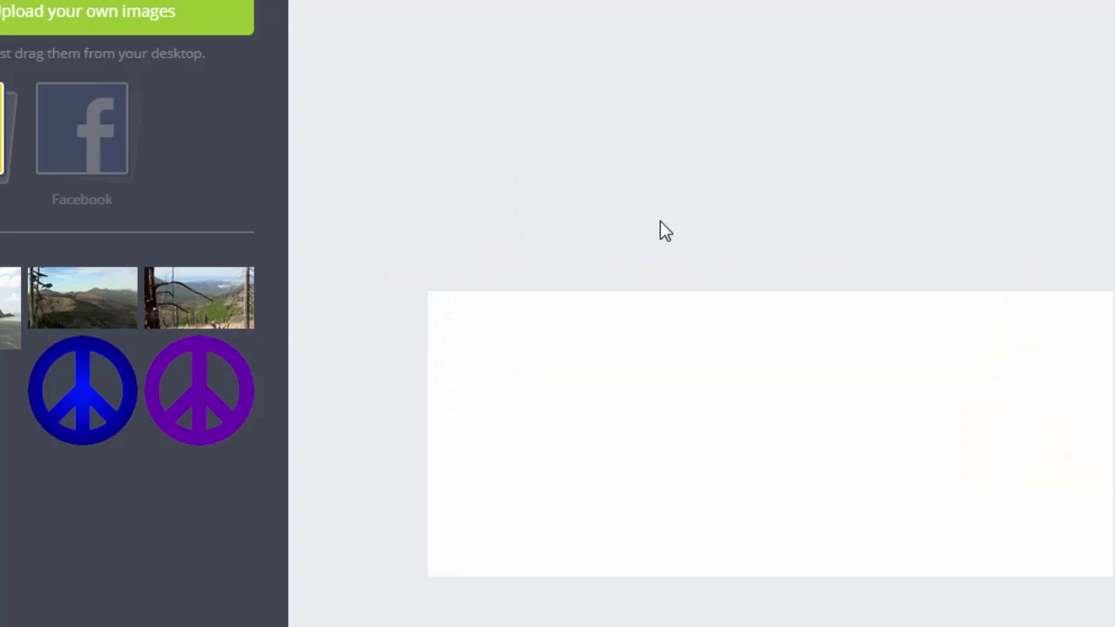
{"action": "left_click", "coordinate": [60, 304]}
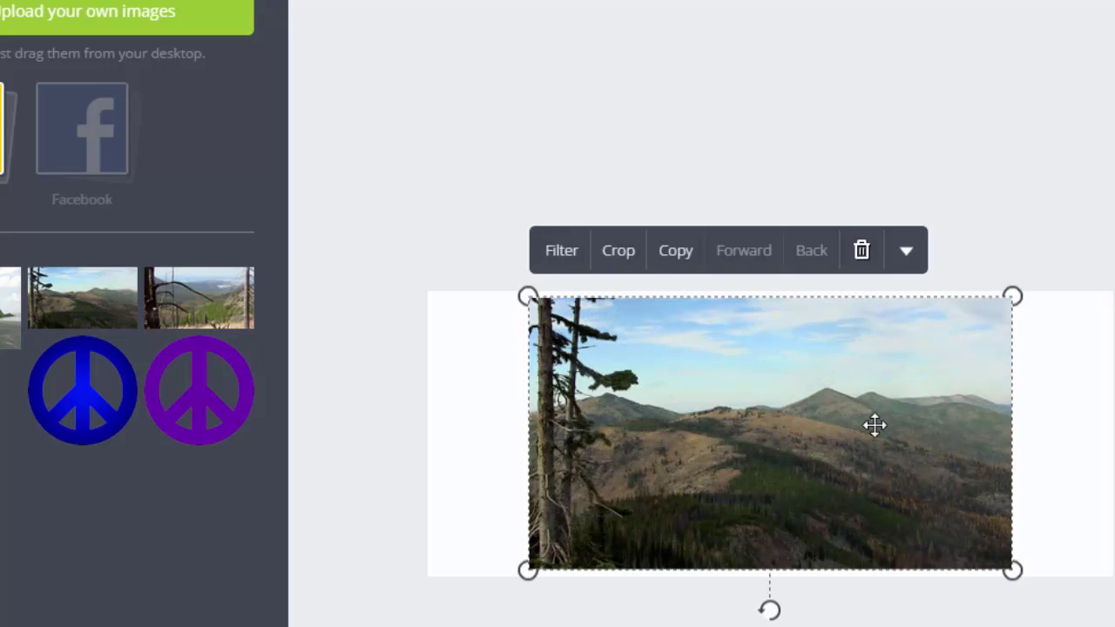
{"action": "left_click_drag", "start_coordinate": [1010, 296], "coordinate": [1114, 233]}
{"action": "left_click_drag", "start_coordinate": [552, 276], "coordinate": [533, 310]}
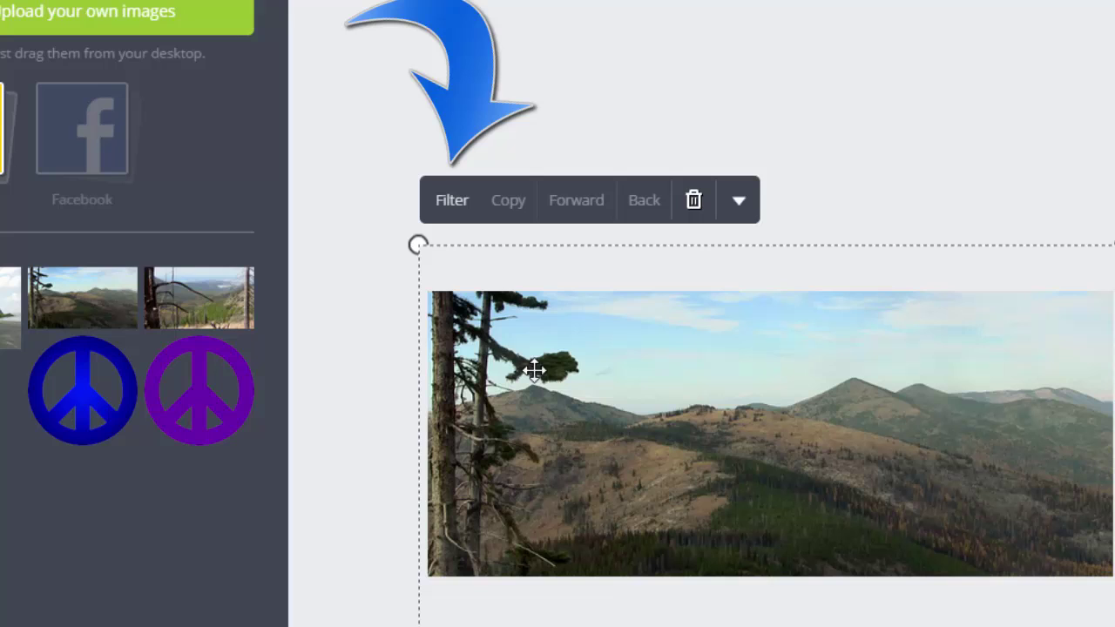
Preview the Drama, Epic, Festive and Grayscale filters, then keep the photo on Normal
{"action": "left_click", "coordinate": [456, 212]}
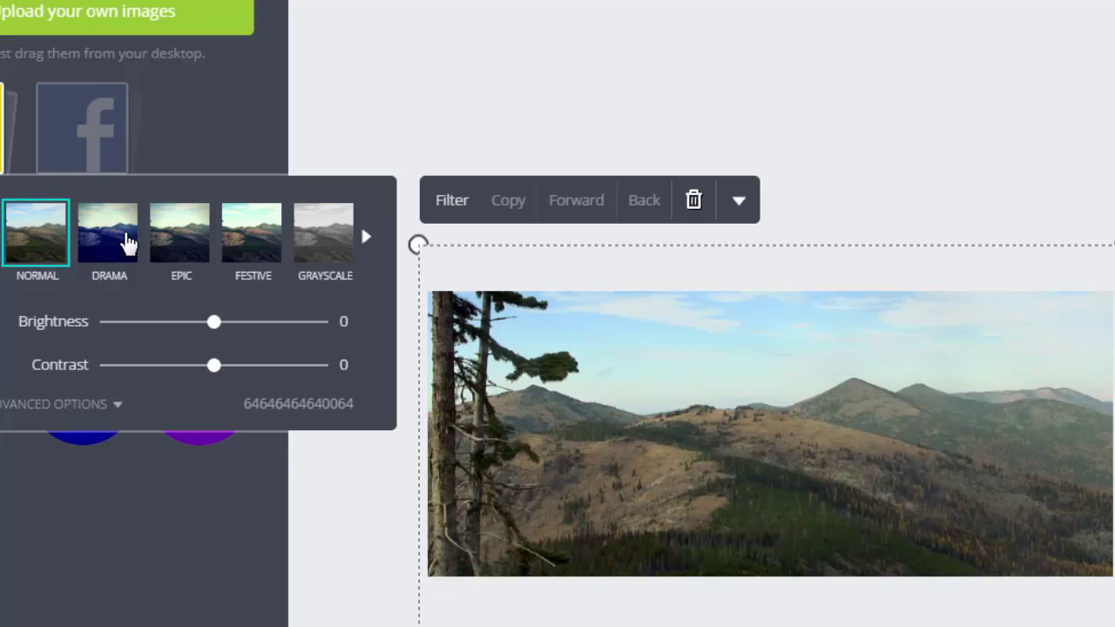
{"action": "left_click", "coordinate": [128, 241]}
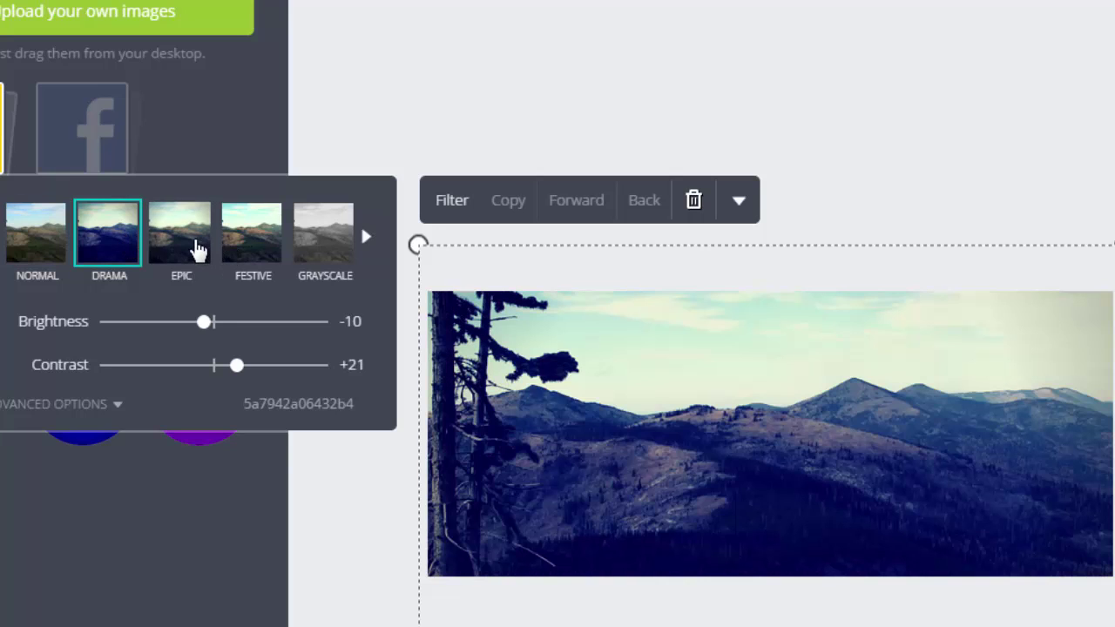
{"action": "left_click", "coordinate": [197, 247]}
{"action": "left_click", "coordinate": [264, 247]}
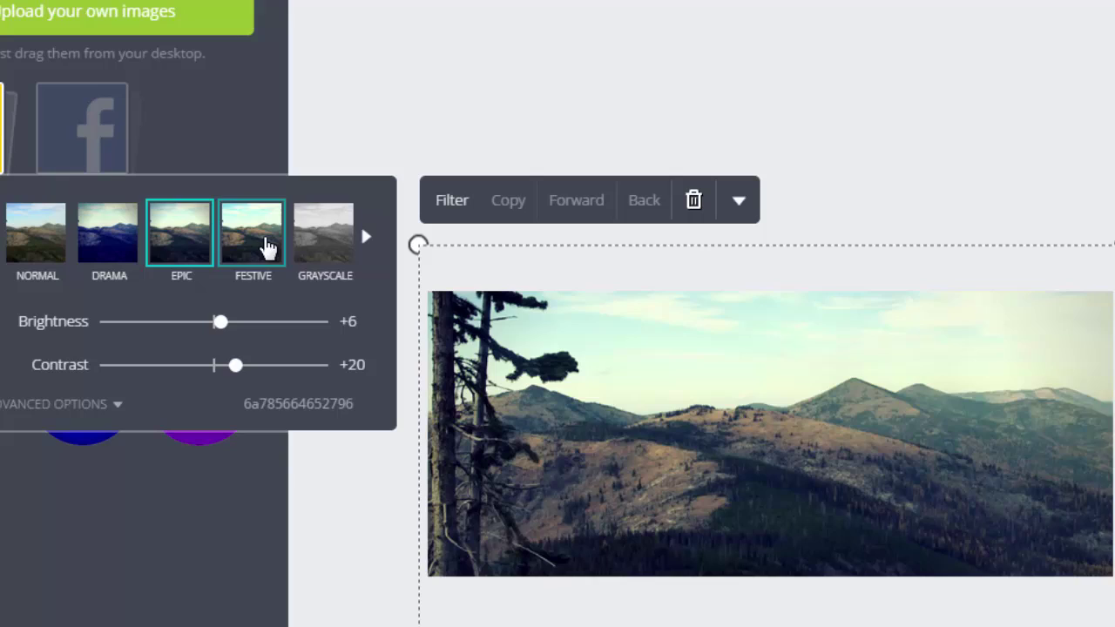
{"action": "left_click", "coordinate": [319, 245]}
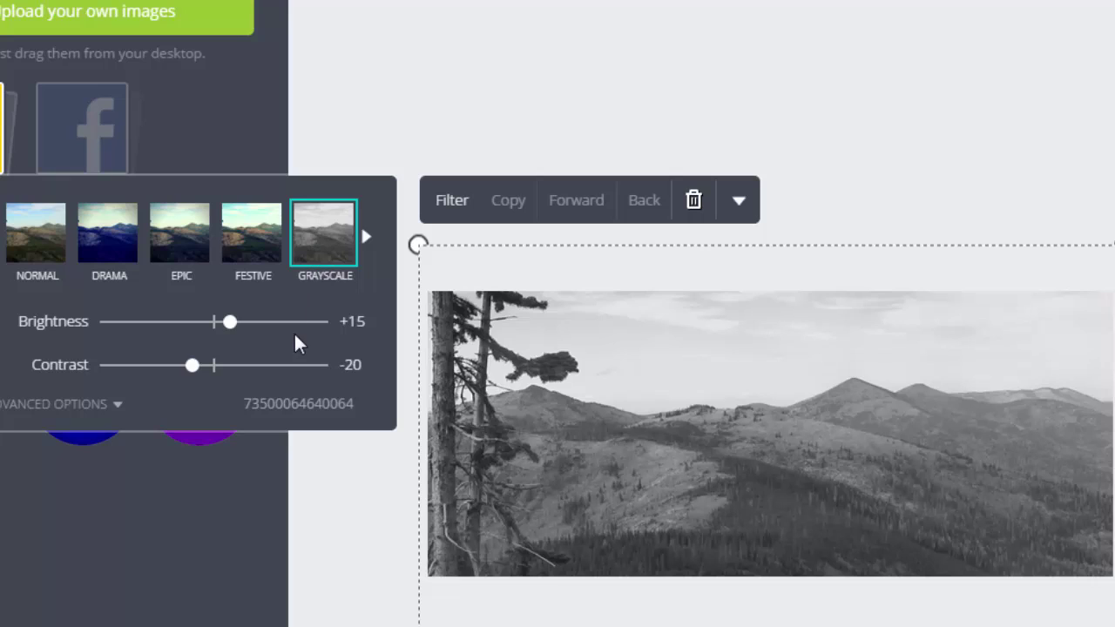
{"action": "left_click", "coordinate": [51, 256]}
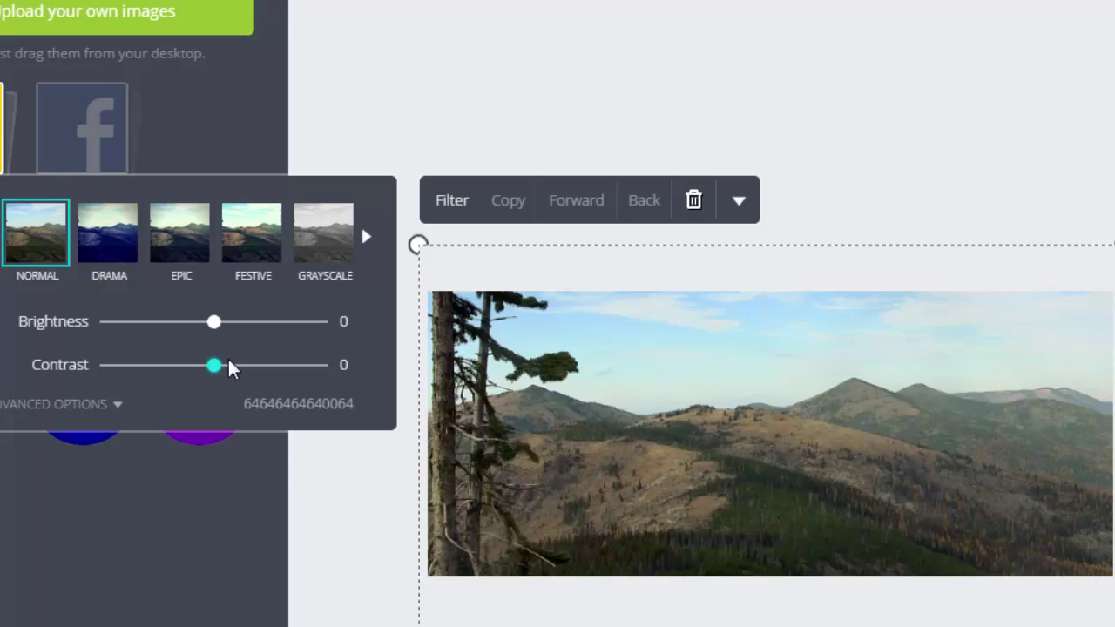
Set the photo's contrast to +19, brightness to -3 and saturation to +18
{"action": "left_click_drag", "start_coordinate": [217, 366], "coordinate": [241, 366]}
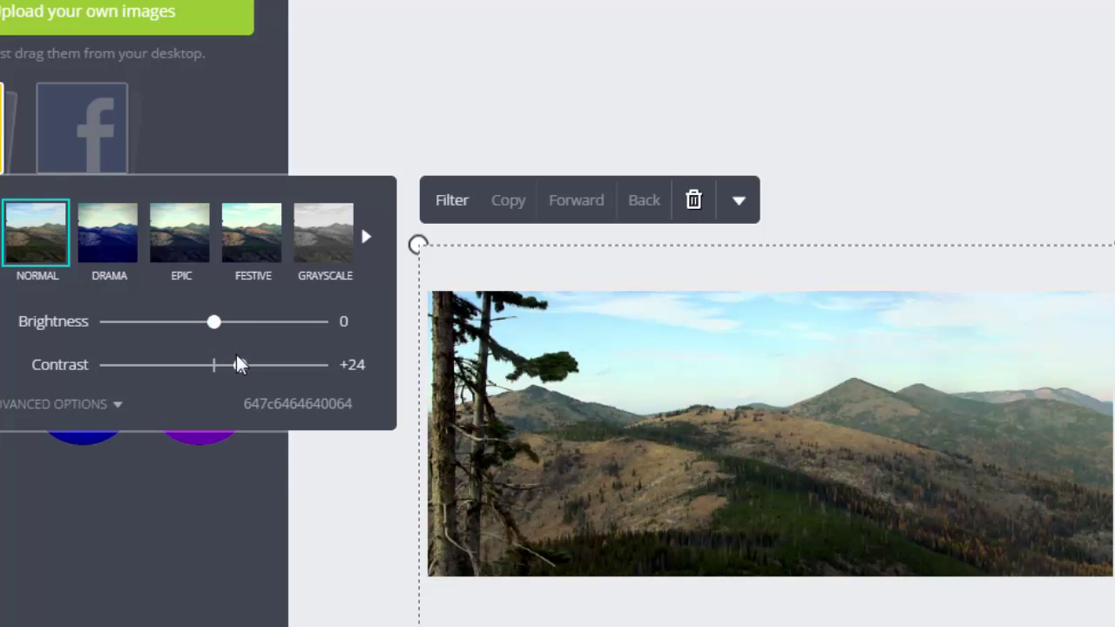
{"action": "left_click_drag", "start_coordinate": [242, 366], "coordinate": [234, 366]}
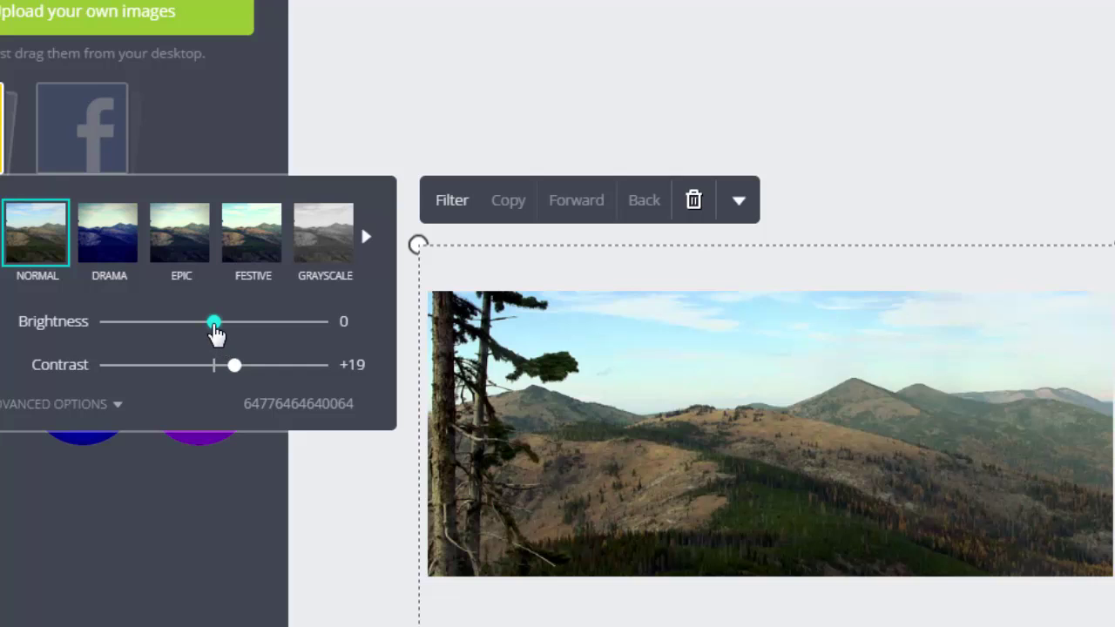
{"action": "mouse_move", "coordinate": [213, 324]}
{"action": "left_mouse_down"}
{"action": "mouse_move", "coordinate": [224, 326]}
{"action": "mouse_move", "coordinate": [210, 322]}
{"action": "left_mouse_up"}
{"action": "left_click", "coordinate": [213, 405]}
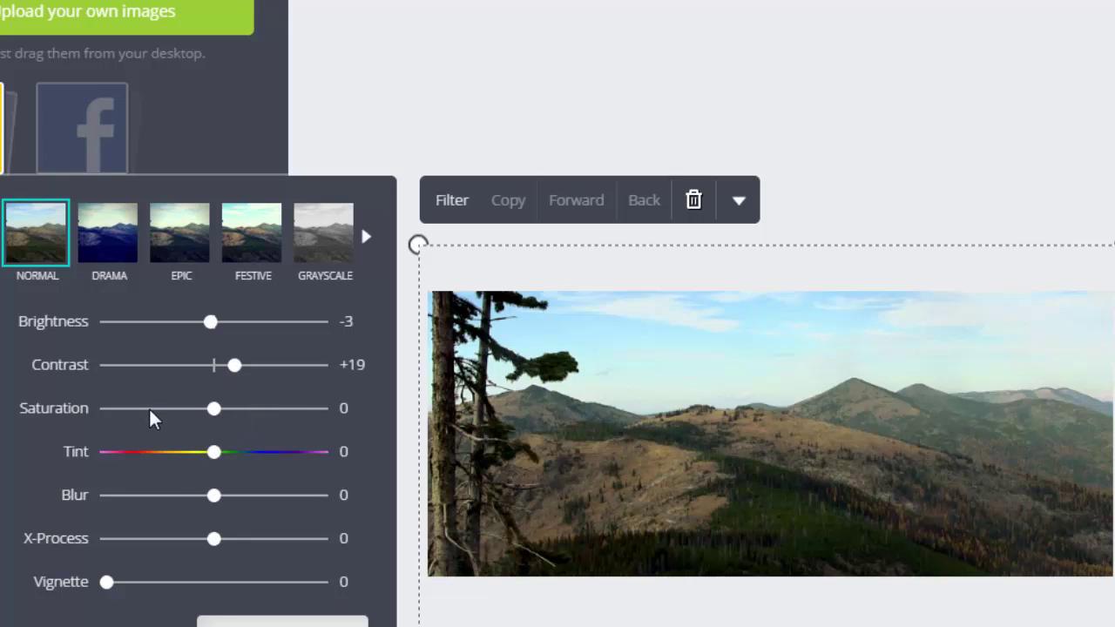
{"action": "left_click_drag", "start_coordinate": [213, 409], "coordinate": [233, 409]}
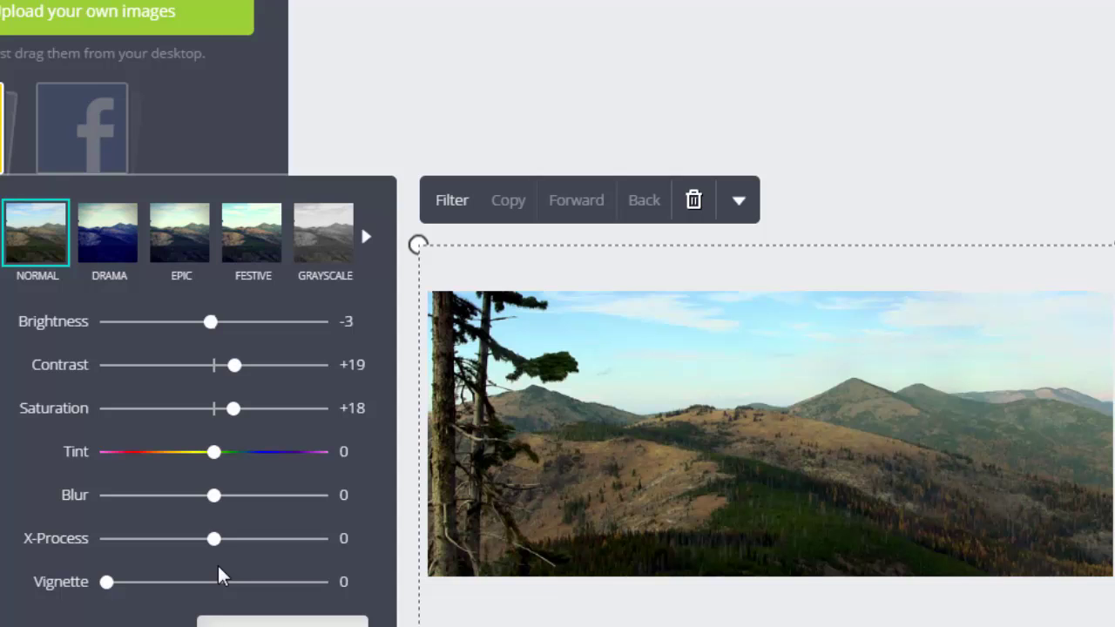
Add the red 'Exhibition On Now' text template over the mountain photo, discarding a plain heading box
{"action": "left_click", "coordinate": [854, 202]}
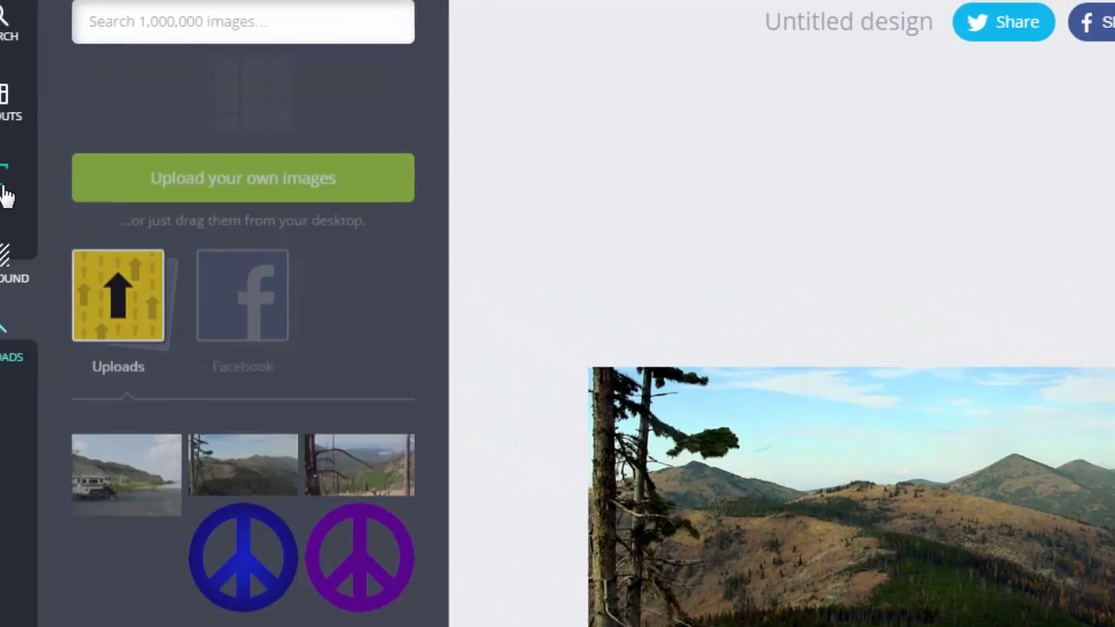
{"action": "left_click", "coordinate": [41, 213]}
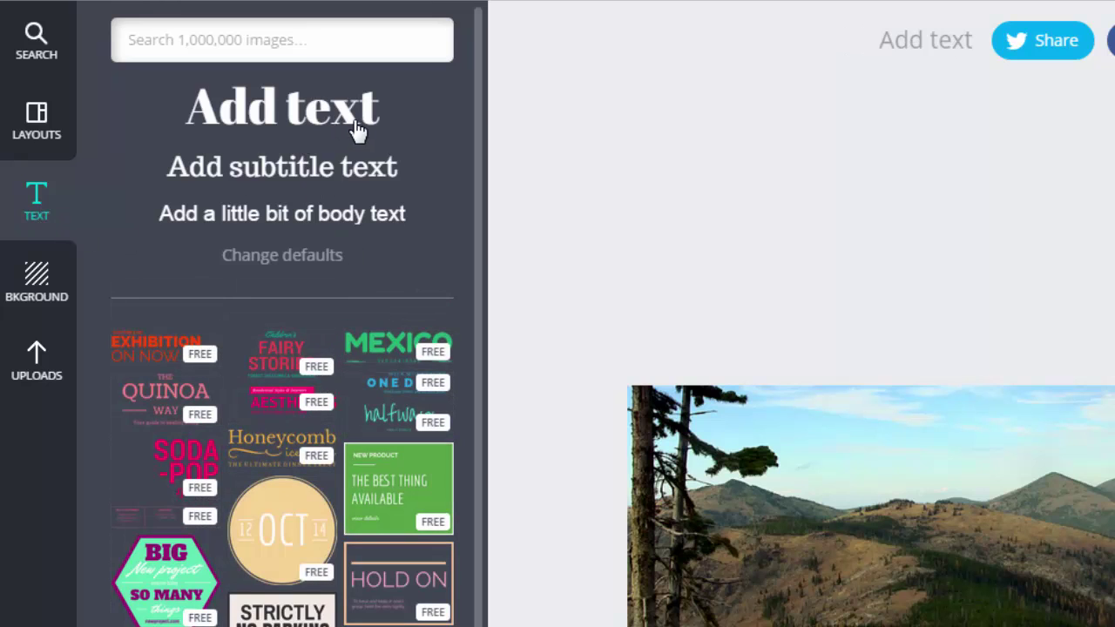
{"action": "left_click", "coordinate": [262, 126]}
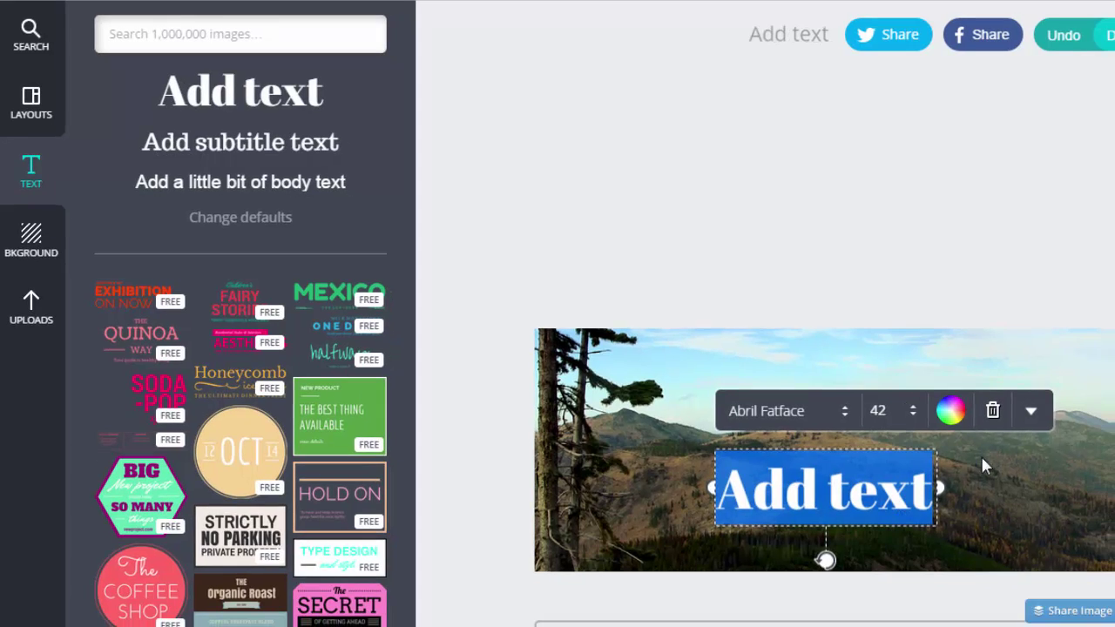
{"action": "left_click", "coordinate": [993, 412]}
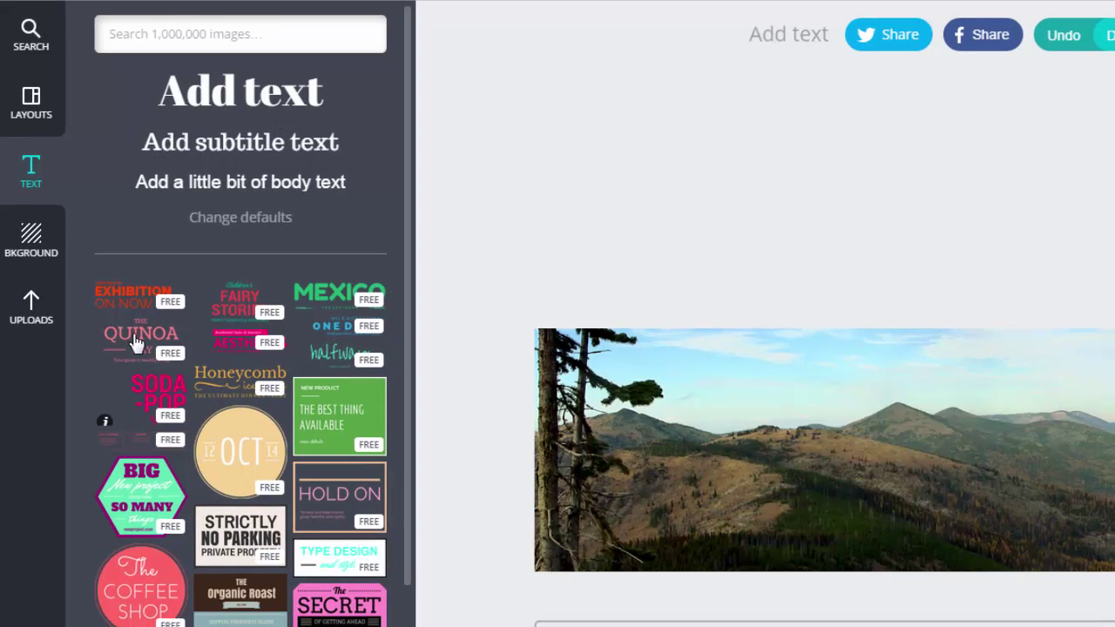
{"action": "left_click", "coordinate": [132, 303]}
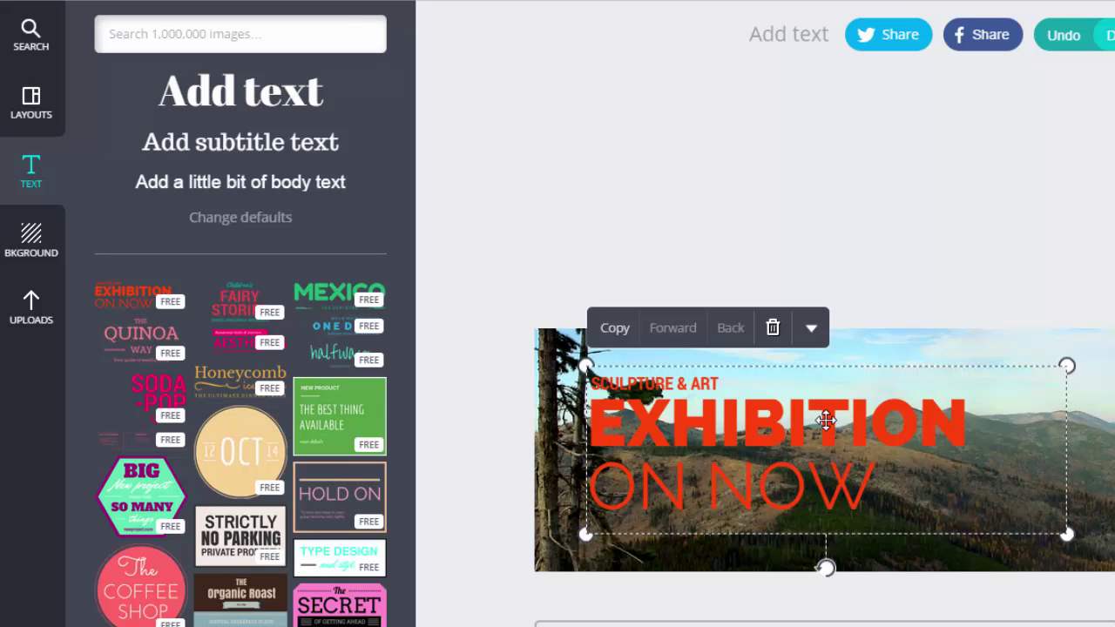
Centre-align the heading and replace EXHIBITION with the title 'Philosophy 101'
{"action": "double_click", "coordinate": [826, 421]}
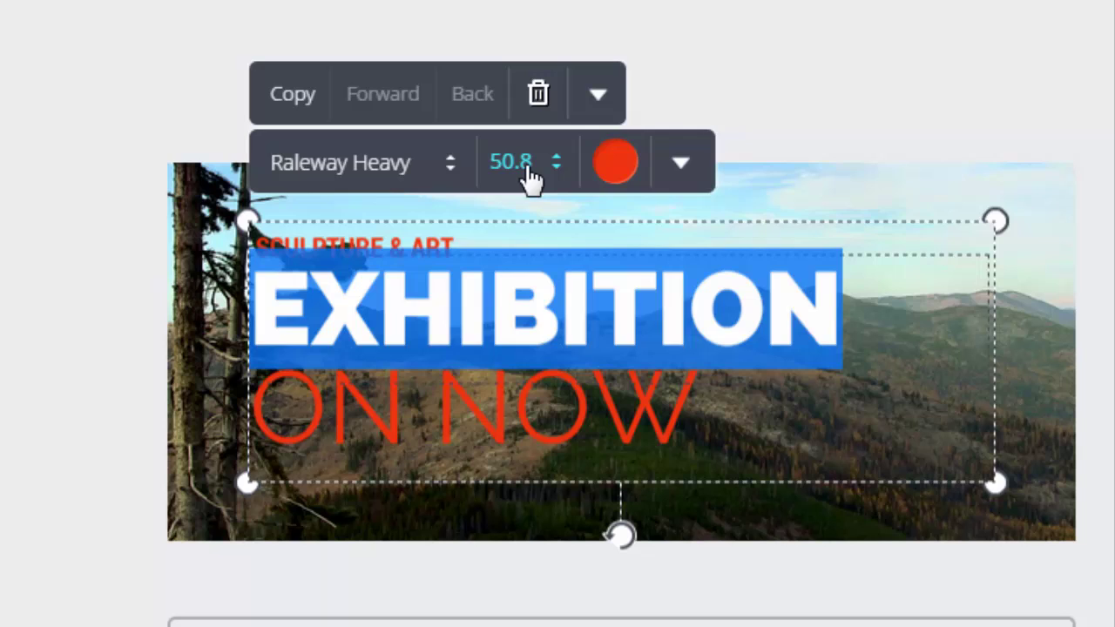
{"action": "left_click", "coordinate": [684, 174]}
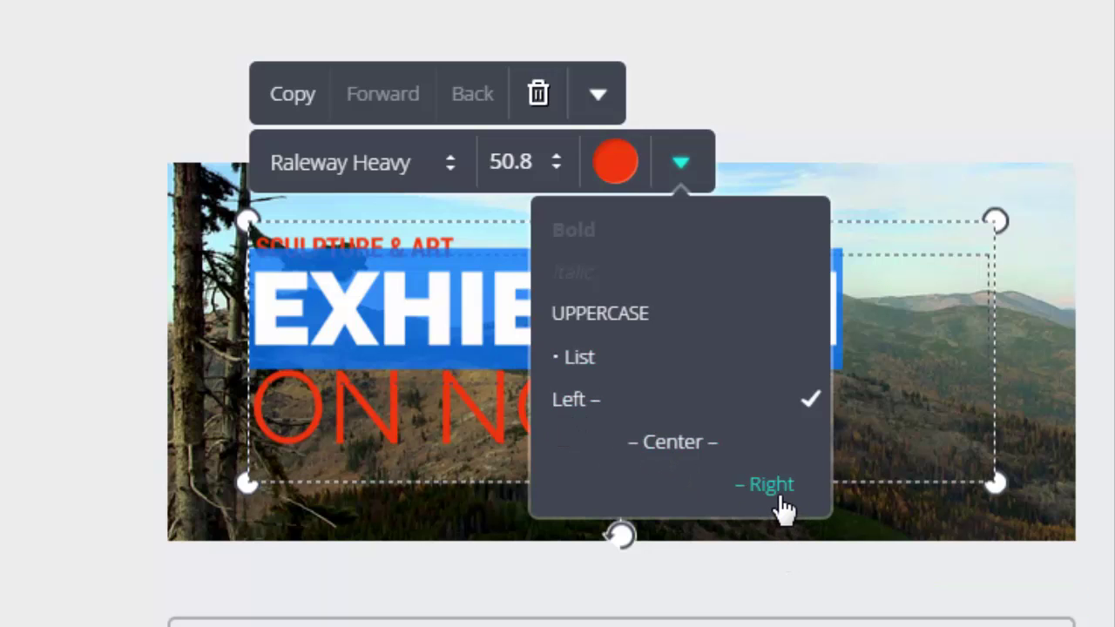
{"action": "left_click", "coordinate": [648, 442]}
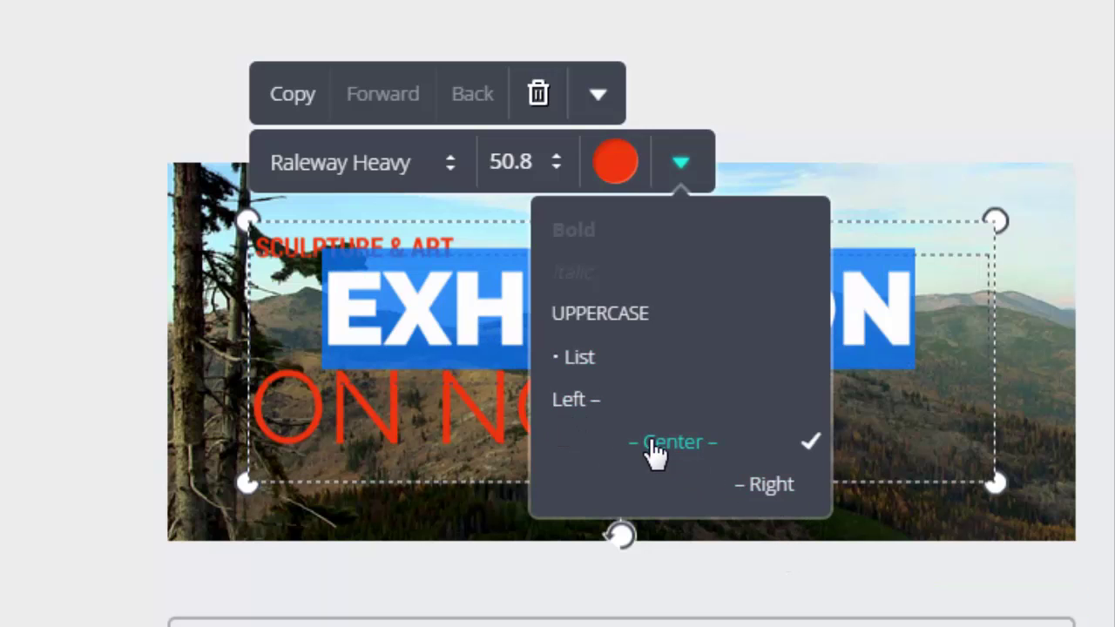
{"action": "left_click", "coordinate": [762, 120]}
{"action": "left_click", "coordinate": [702, 316]}
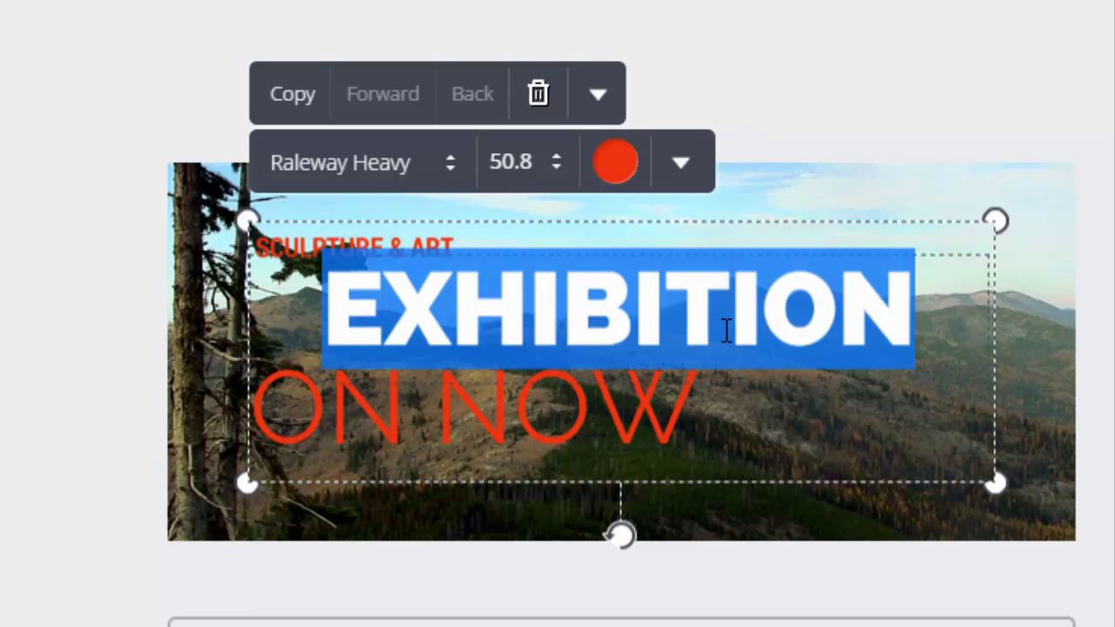
{"action": "type", "text": "Philosophy 101"}
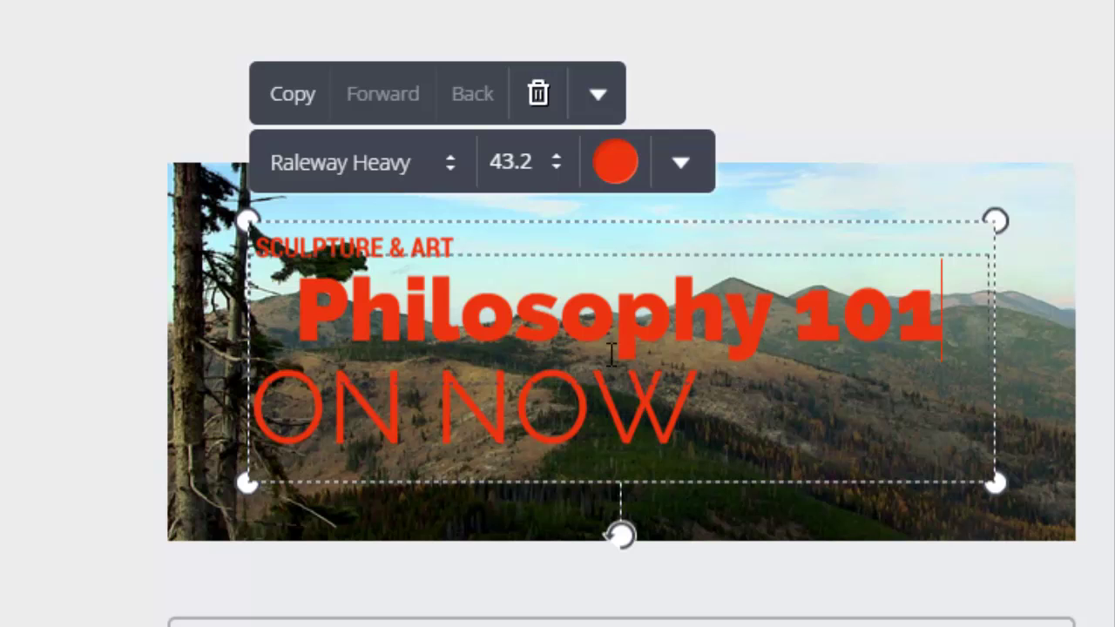
Delete the ON NOW and SCULPTURE & ART lines, then select the Philosophy 101 heading
{"action": "triple_click", "coordinate": [714, 394]}
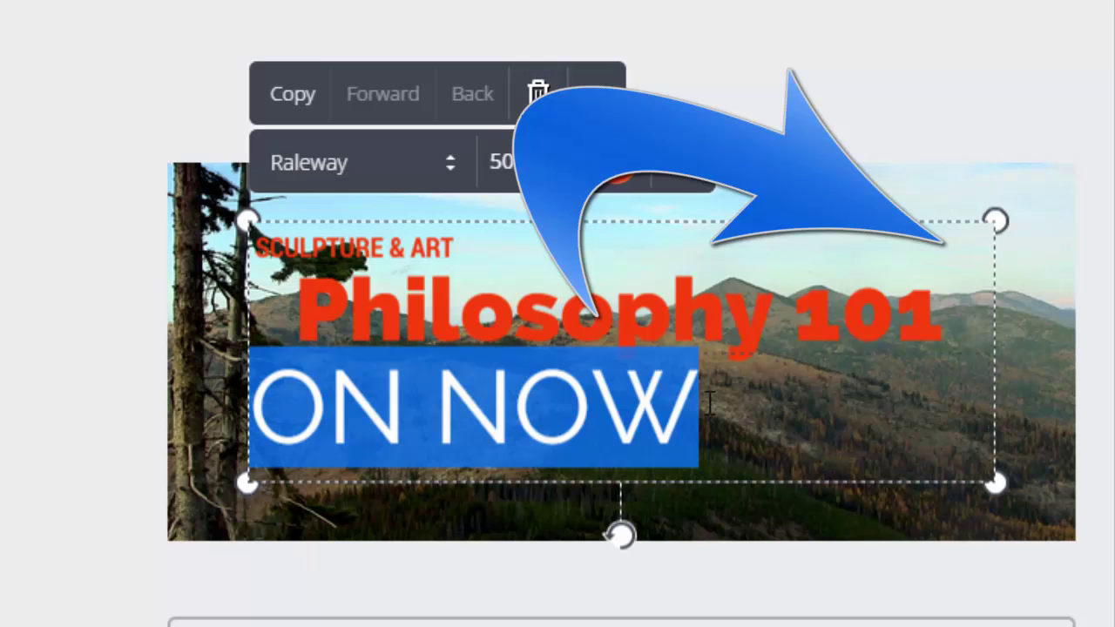
{"action": "key", "text": "Delete"}
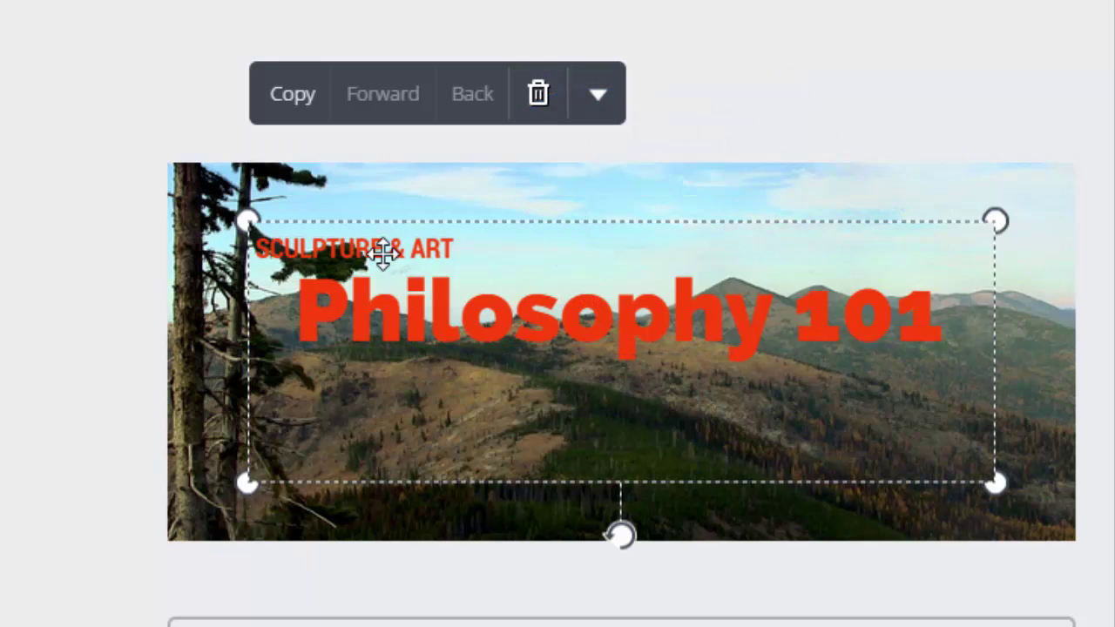
{"action": "triple_click", "coordinate": [383, 254]}
{"action": "key", "text": "Delete"}
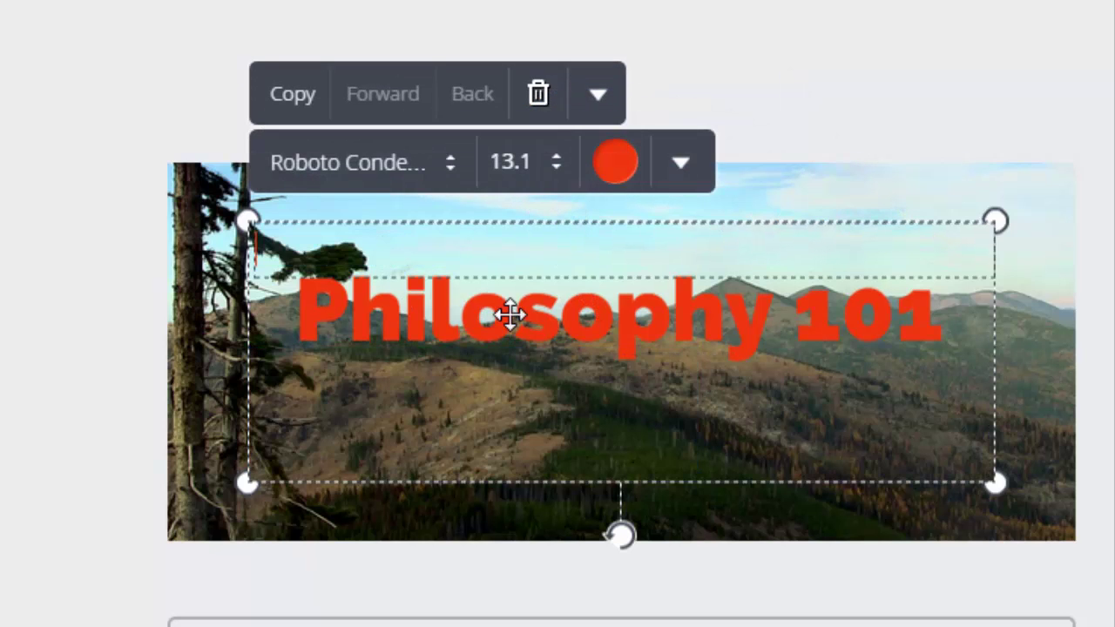
{"action": "triple_click", "coordinate": [510, 315]}
Change the Philosophy 101 heading colour to a pale light green from the custom colour picker
{"action": "left_click", "coordinate": [615, 167]}
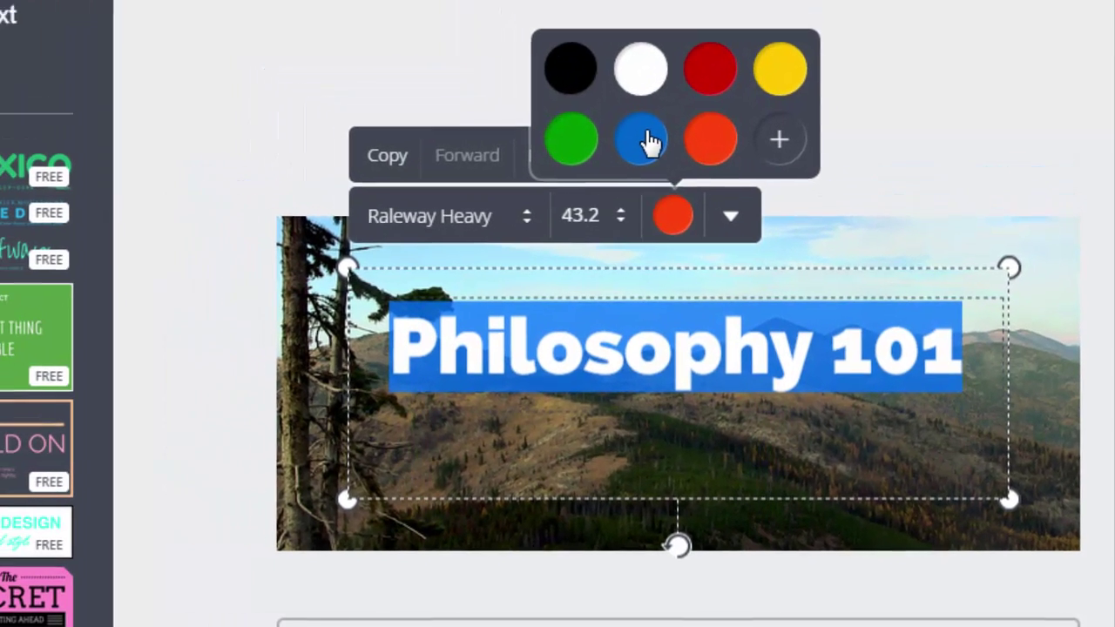
{"action": "left_click", "coordinate": [579, 74]}
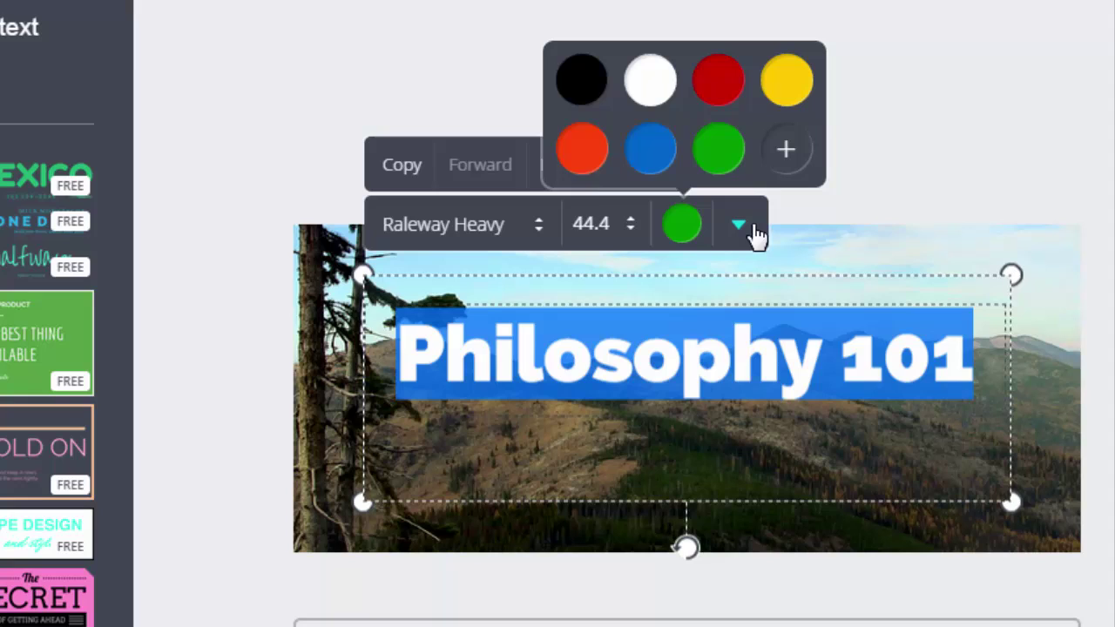
{"action": "left_click", "coordinate": [798, 167]}
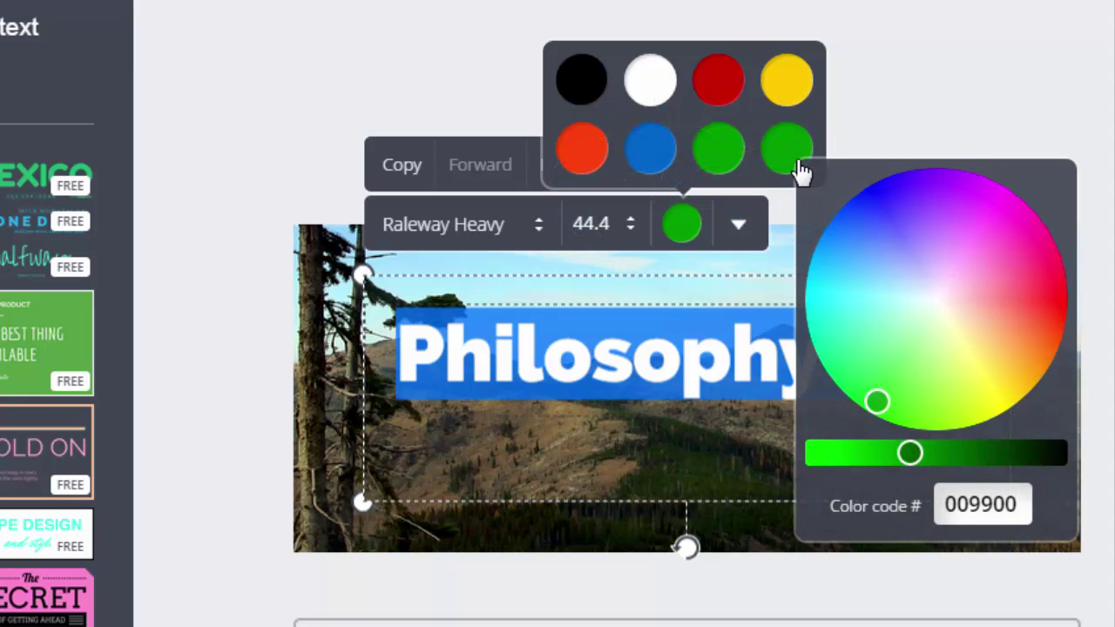
{"action": "left_click_drag", "start_coordinate": [917, 299], "coordinate": [906, 324]}
{"action": "left_click", "coordinate": [895, 359]}
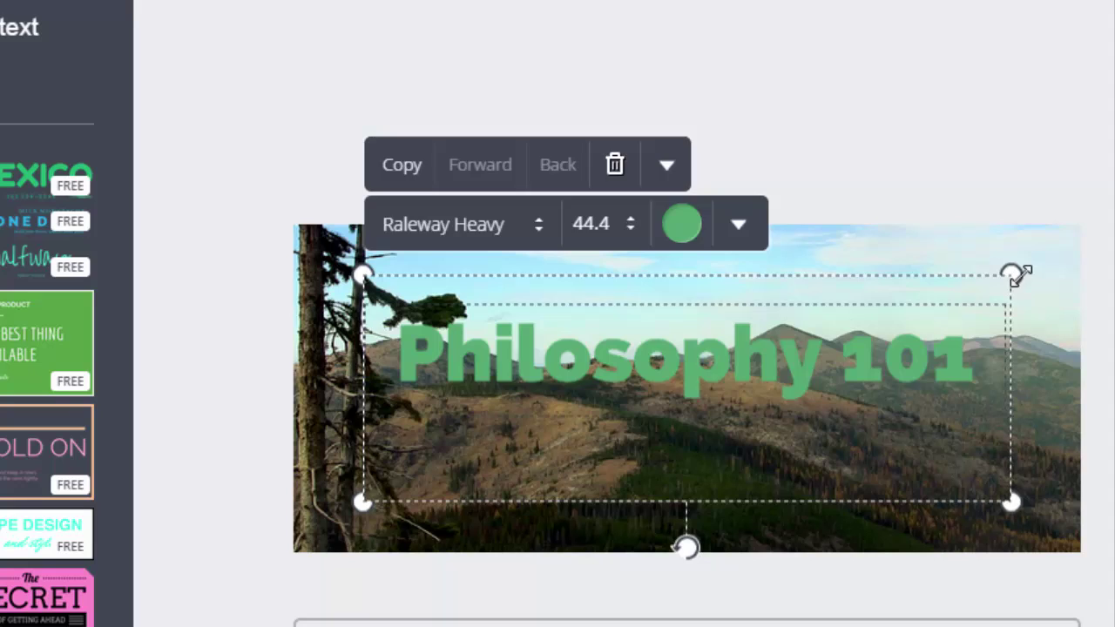
Enlarge the heading from both top corners and move it lower on the mountain photo
{"action": "left_click_drag", "start_coordinate": [1015, 275], "coordinate": [1078, 228]}
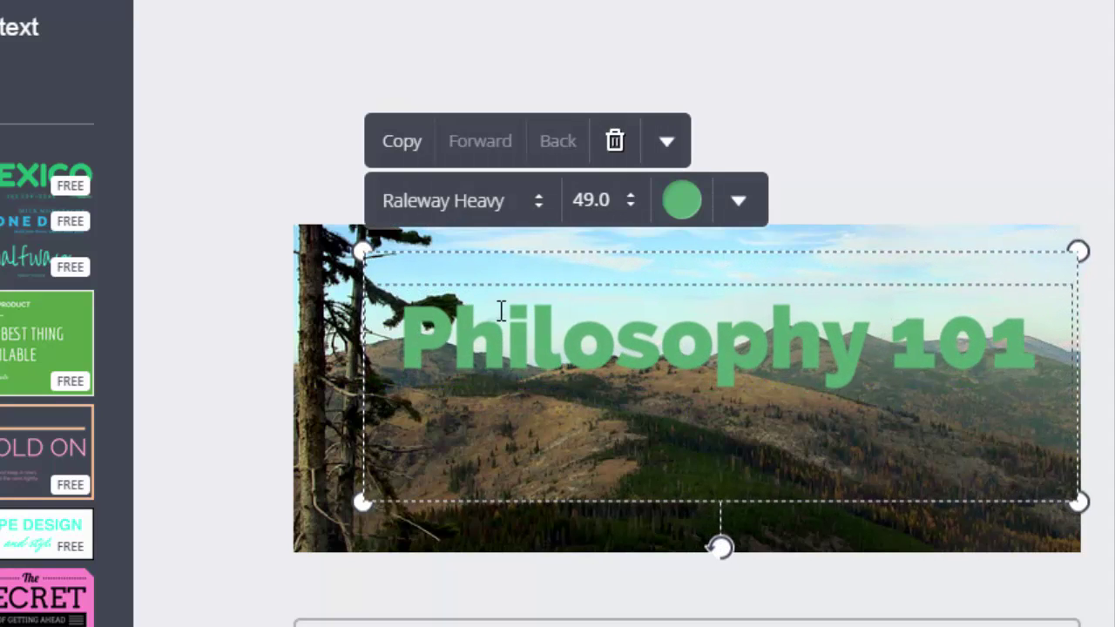
{"action": "left_click_drag", "start_coordinate": [363, 252], "coordinate": [297, 229]}
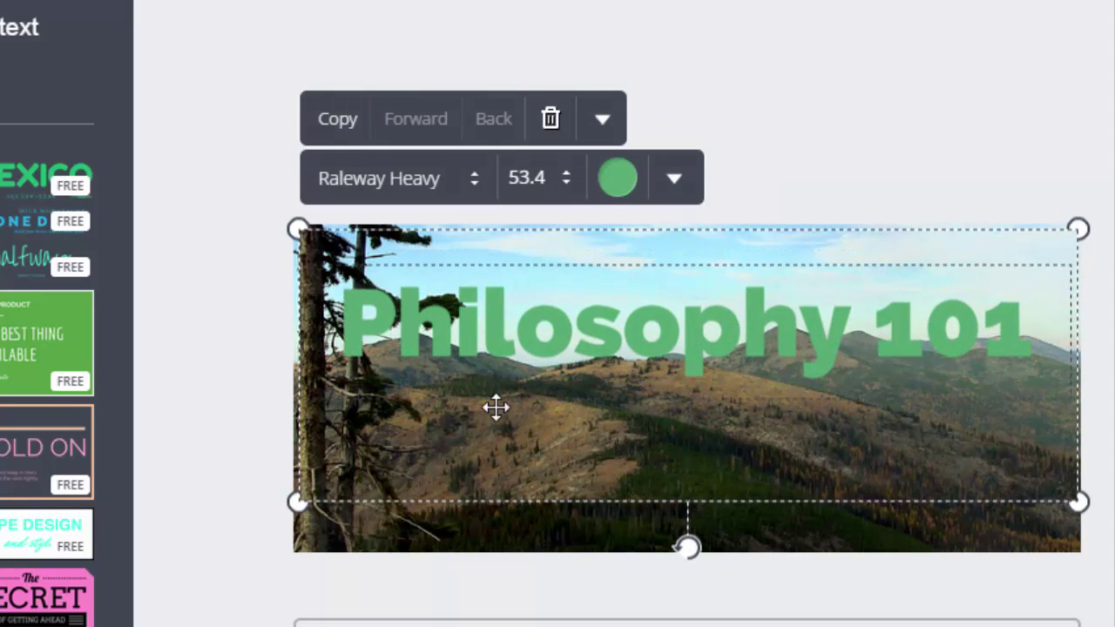
{"action": "left_click_drag", "start_coordinate": [668, 244], "coordinate": [669, 356]}
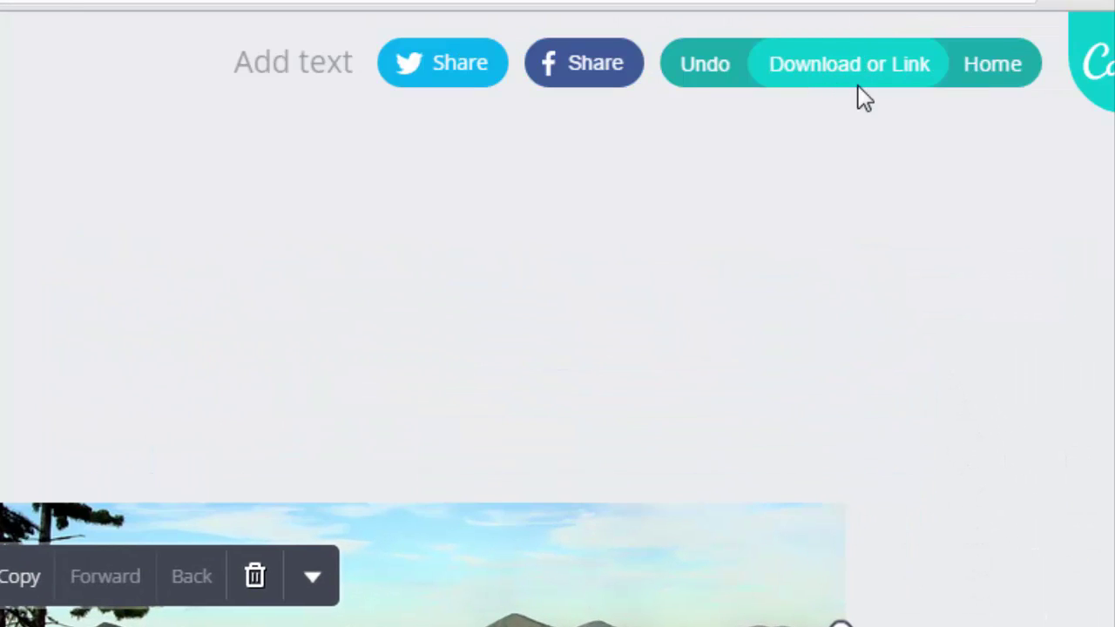
Download the banner design as an image file, Add text.png
{"action": "left_click", "coordinate": [850, 67]}
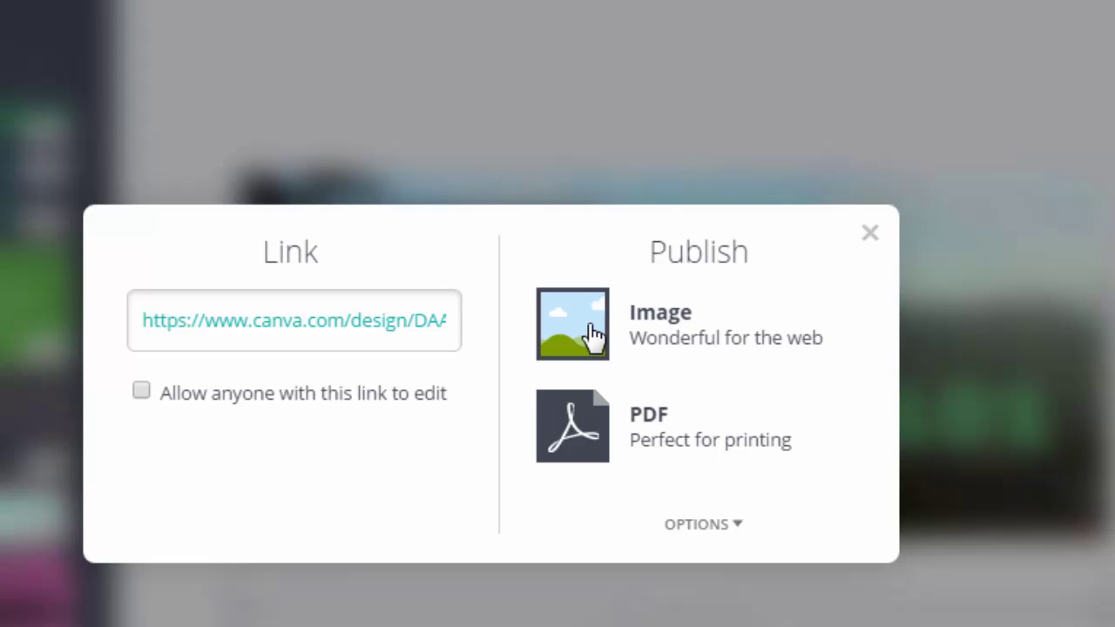
{"action": "left_click", "coordinate": [657, 328]}
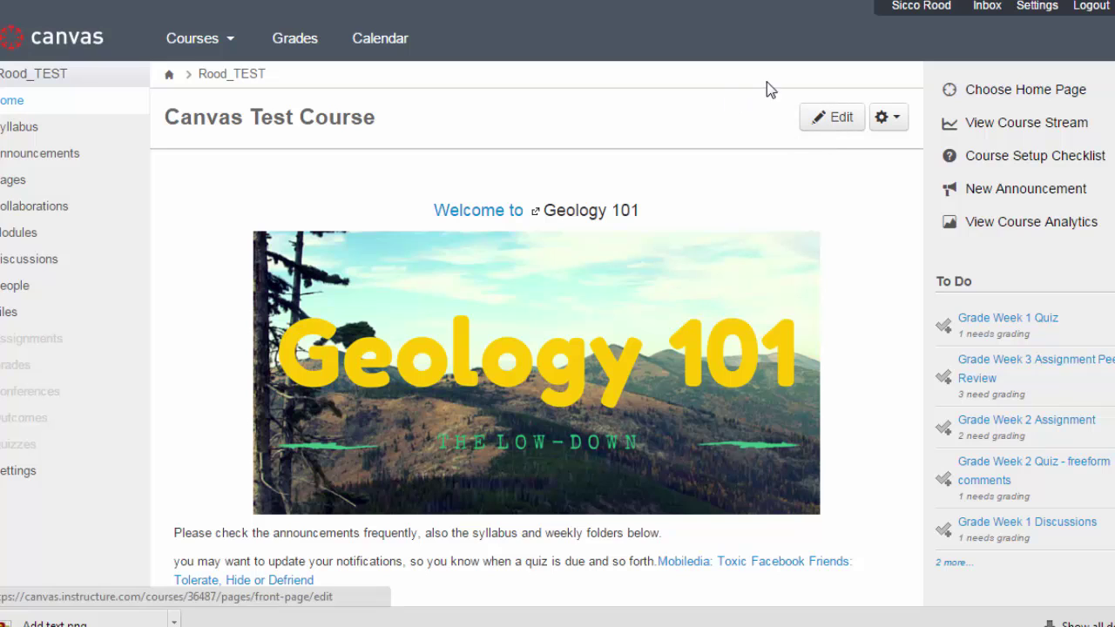
Edit the Canvas front page and delete the old Geology 101 banner image
{"action": "left_click", "coordinate": [830, 126]}
{"action": "left_click", "coordinate": [731, 307]}
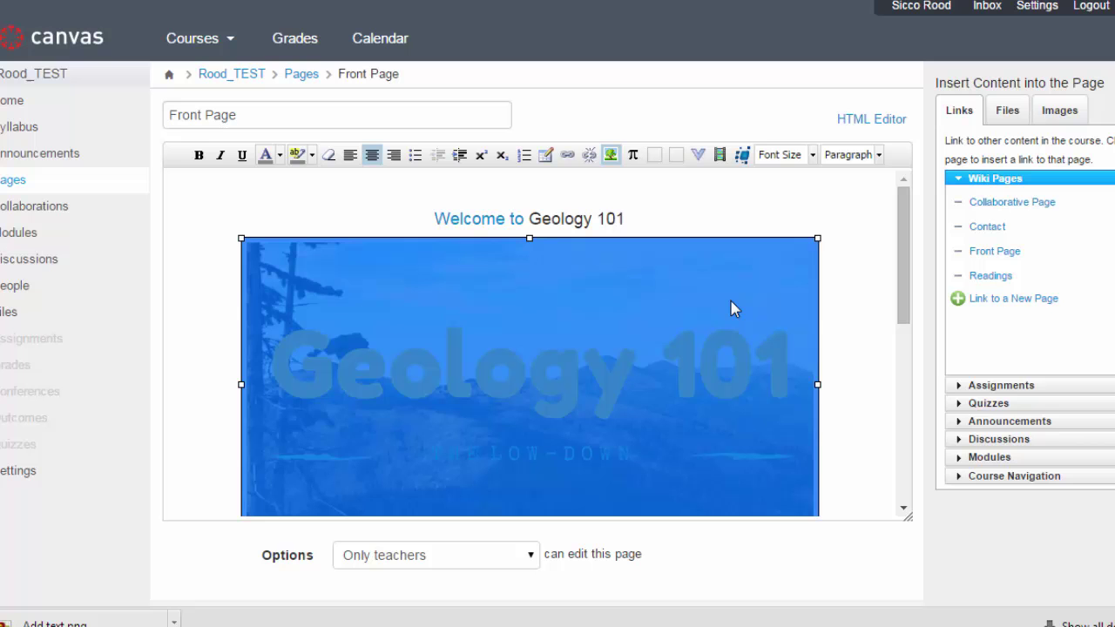
{"action": "key", "text": "Delete"}
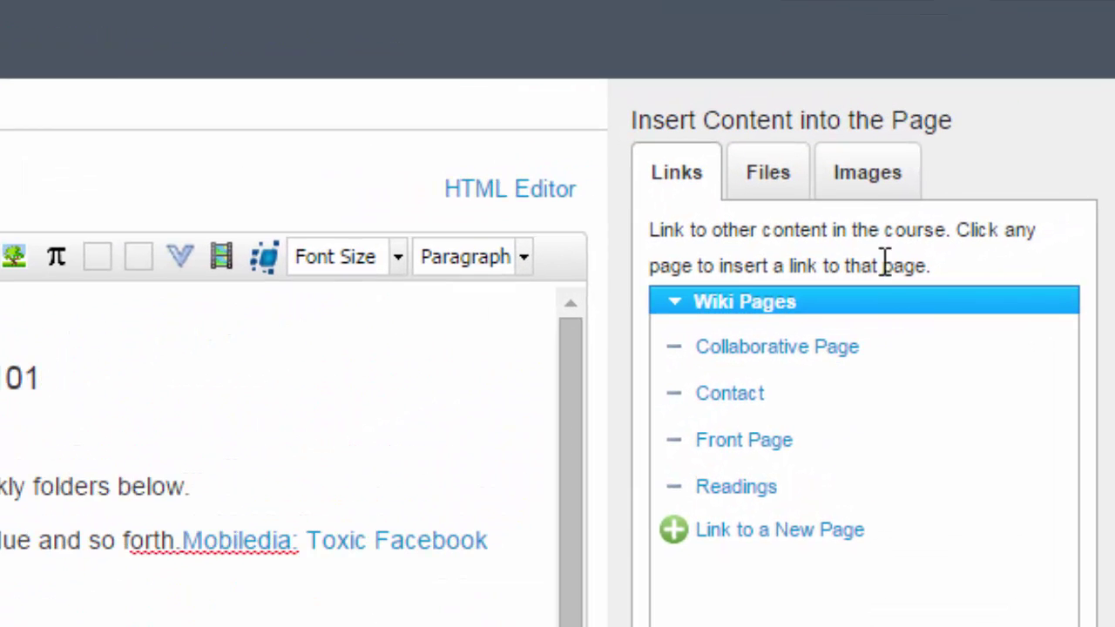
Upload Add text.png as a new course image and embed it on the front page
{"action": "left_click", "coordinate": [872, 190]}
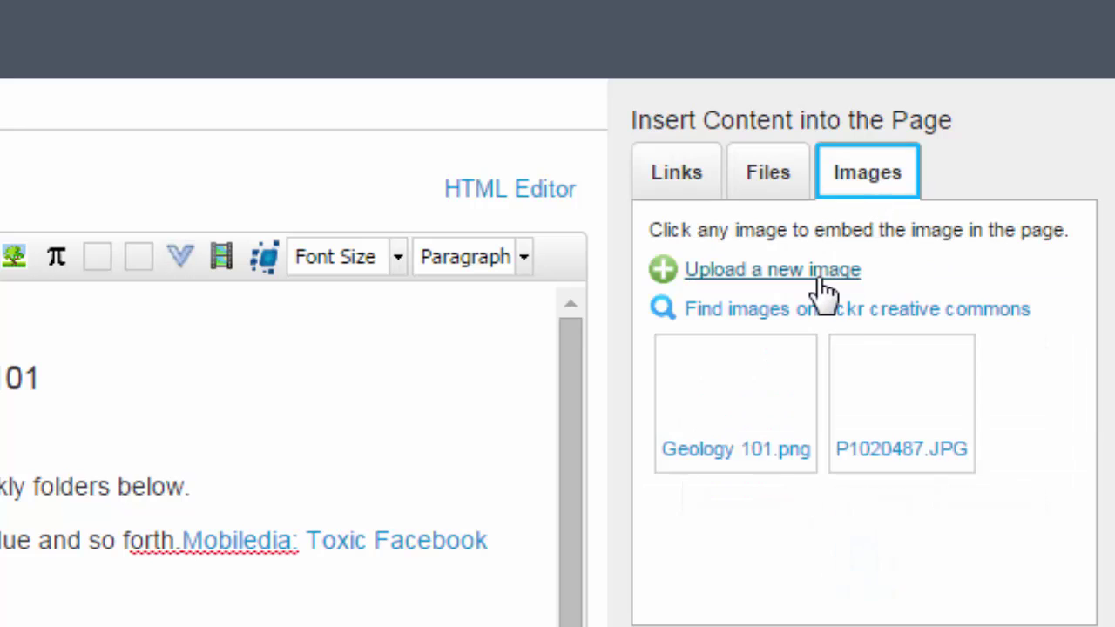
{"action": "left_click", "coordinate": [820, 275]}
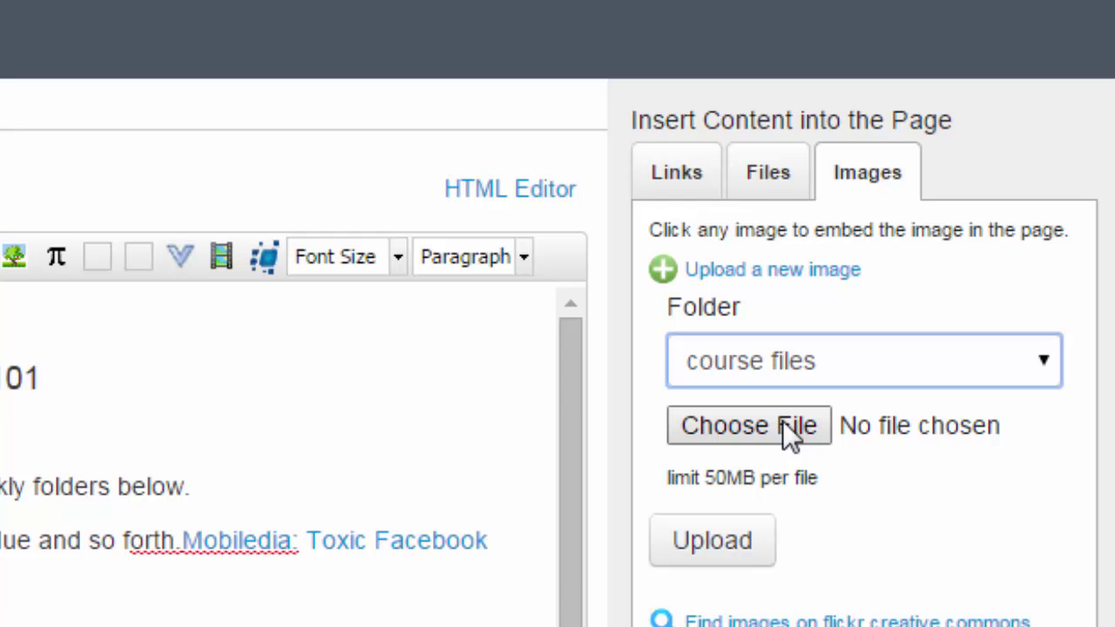
{"action": "left_click", "coordinate": [788, 433]}
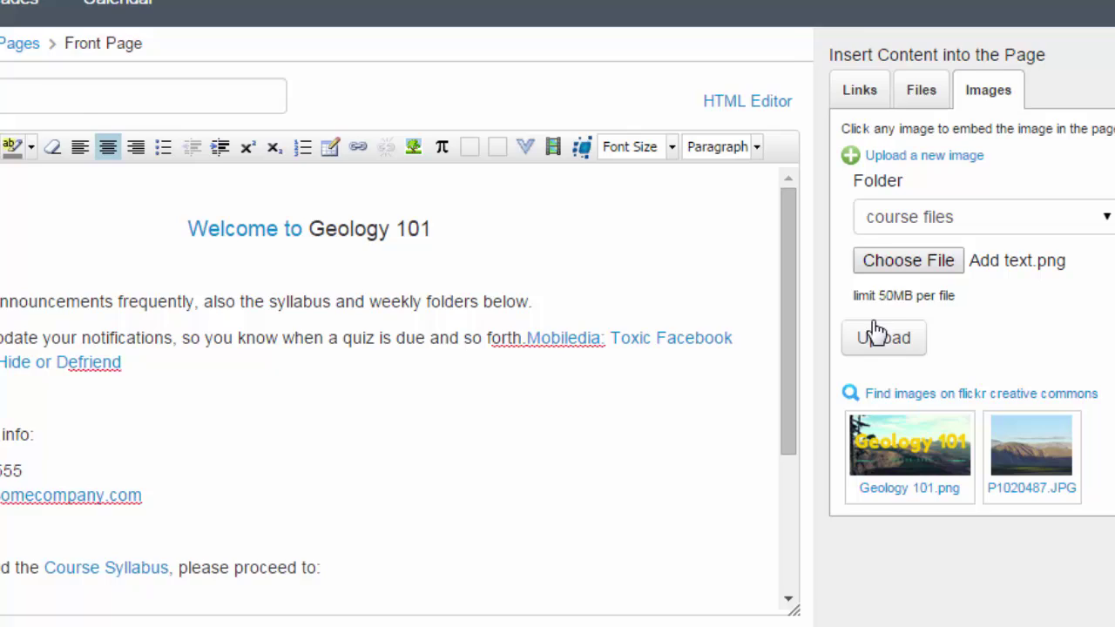
{"action": "left_click", "coordinate": [838, 366]}
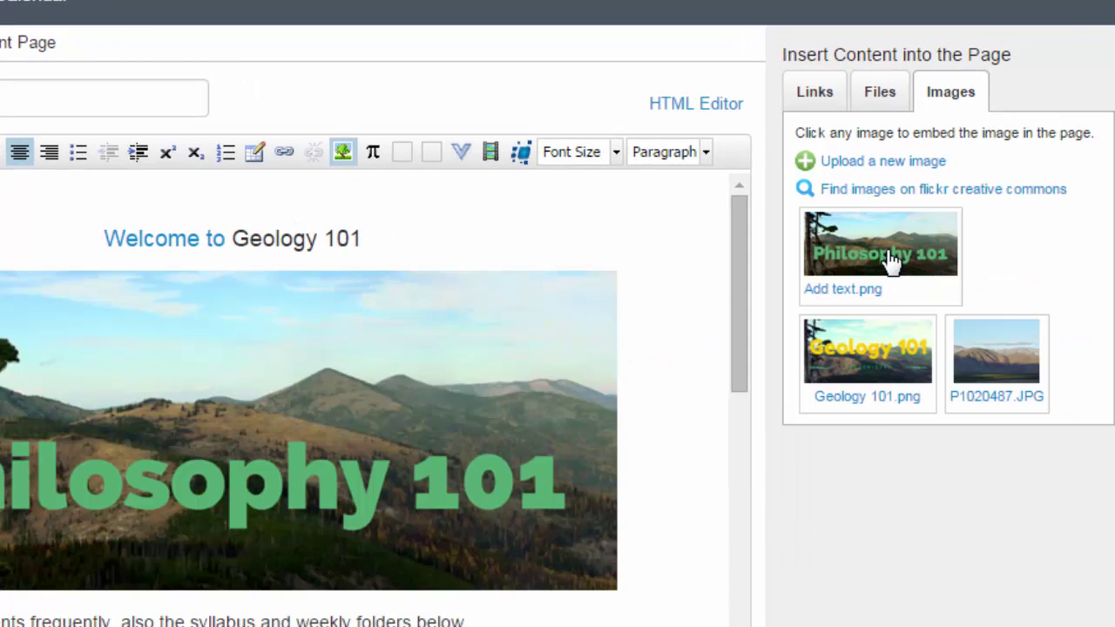
{"action": "left_click", "coordinate": [906, 249]}
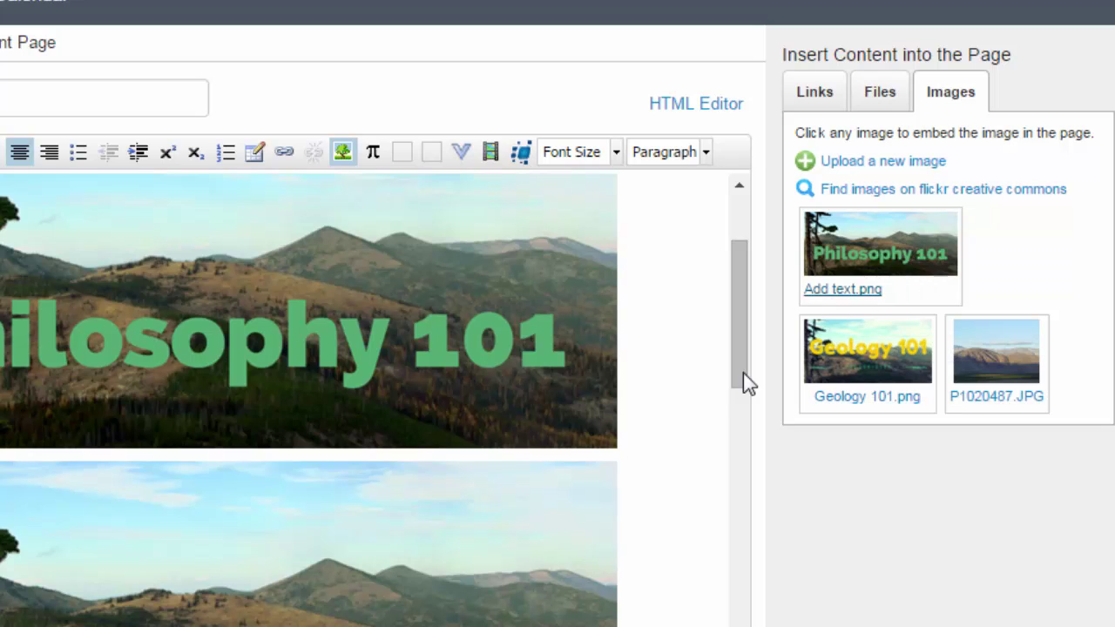
Delete the duplicate Philosophy 101 banner copy, leaving one banner on the page
{"action": "left_click", "coordinate": [524, 362]}
{"action": "key", "text": "Delete"}
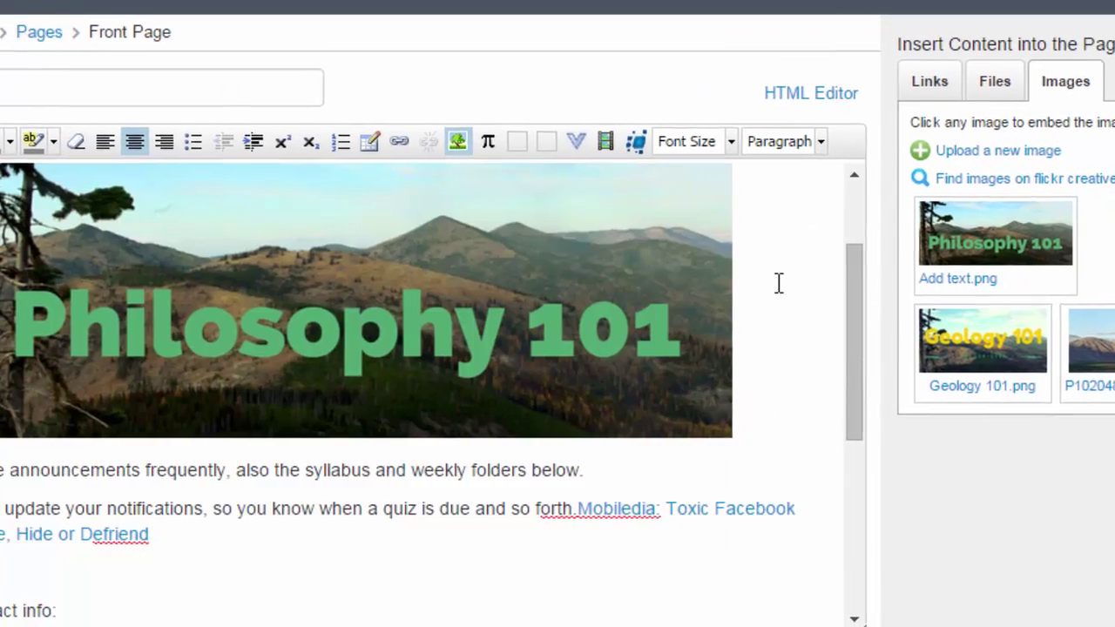
{"action": "left_click_drag", "start_coordinate": [858, 348], "coordinate": [879, 295]}
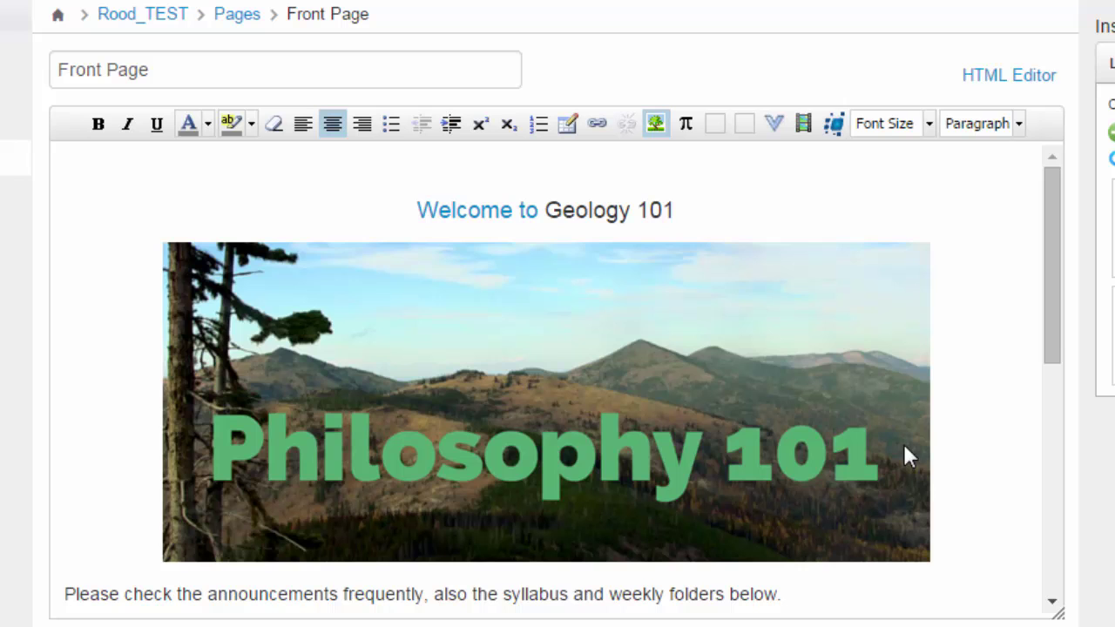
{"action": "mouse_move", "coordinate": [1053, 334]}
{"action": "left_mouse_down"}
{"action": "mouse_move", "coordinate": [1076, 399]}
{"action": "mouse_move", "coordinate": [1045, 373]}
{"action": "mouse_move", "coordinate": [1048, 341]}
{"action": "left_mouse_up"}
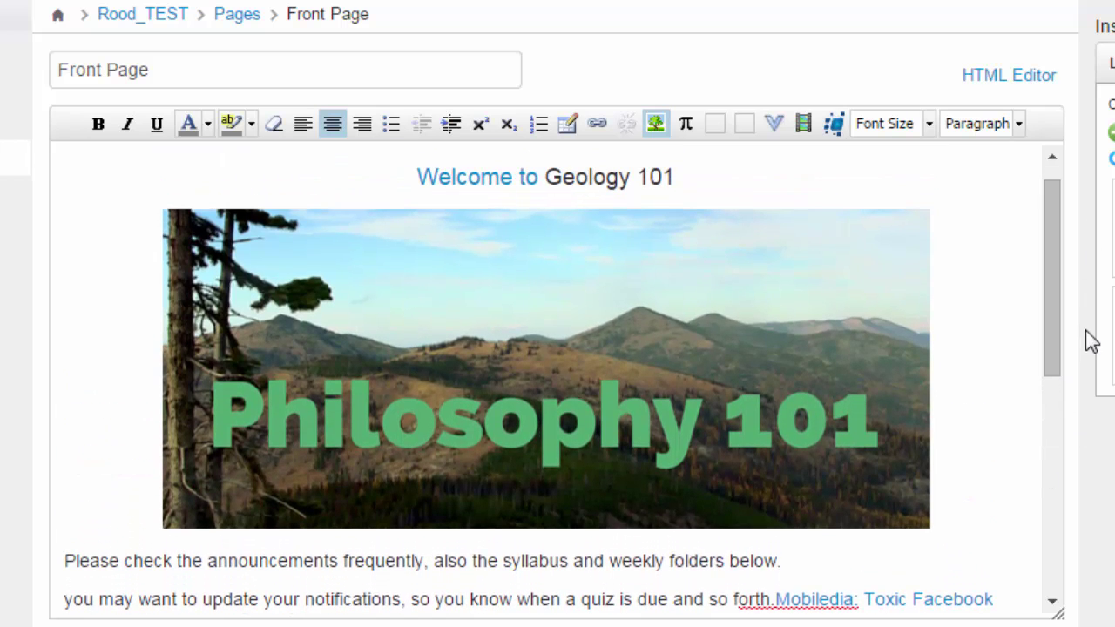